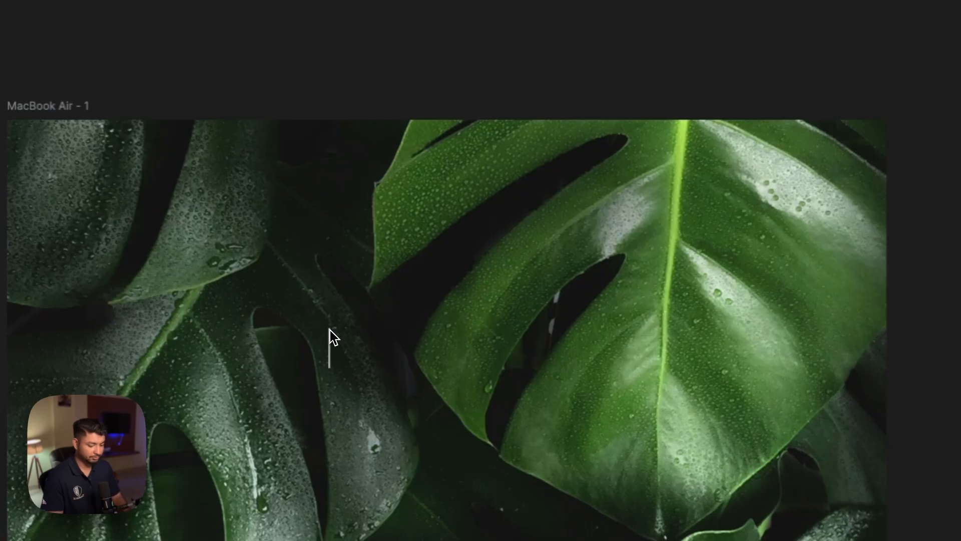
- Add the text THE TECHVIP3R on the MacBook Air - 1 artboard
left_click(334, 337)
type("THE")
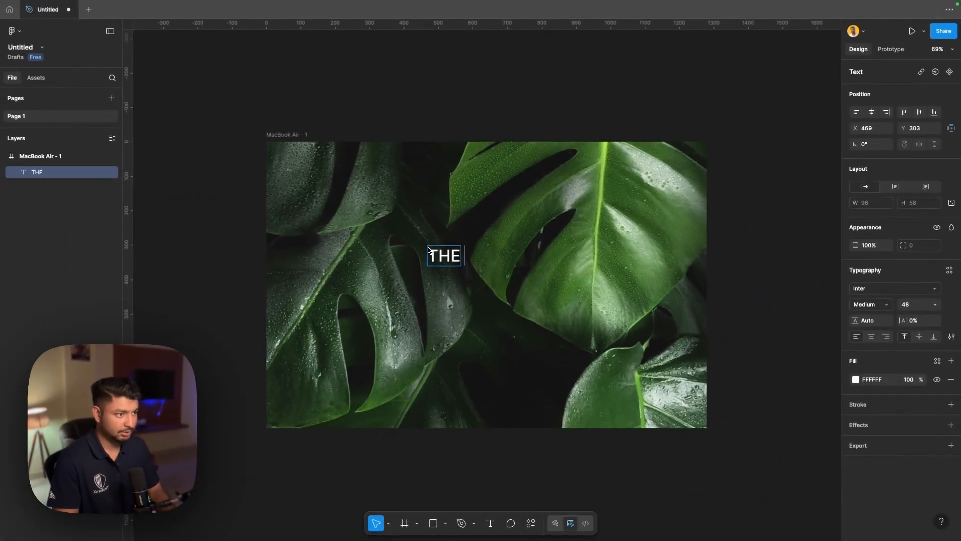
key("Escape")
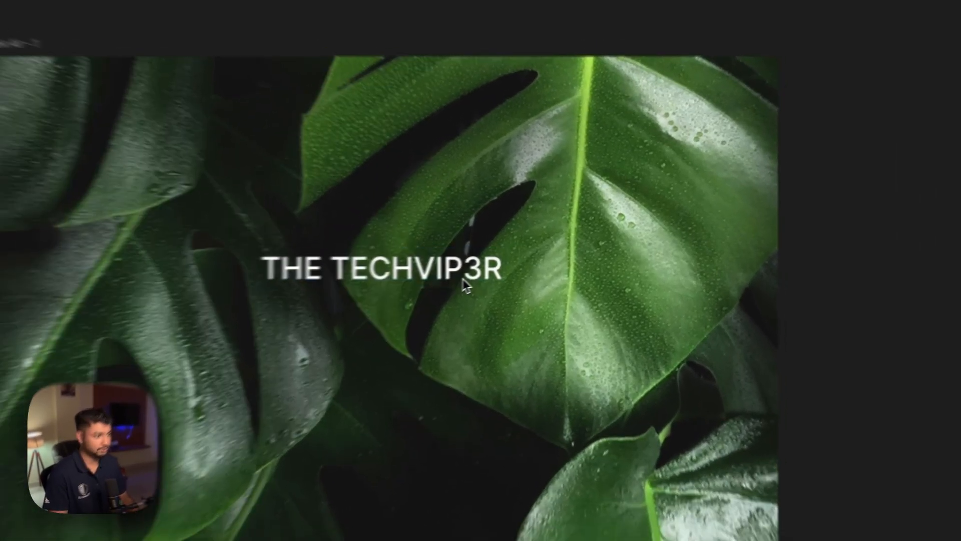
- Wrap the text in an auto layout frame with 80 horizontal and 50 vertical padding, and centre it on the artboard
key("shift+a")
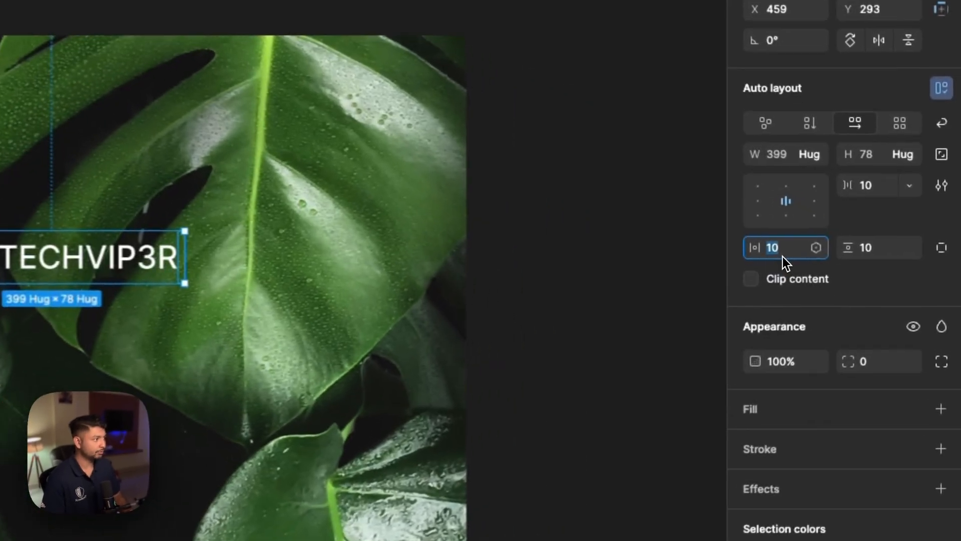
left_click(868, 253)
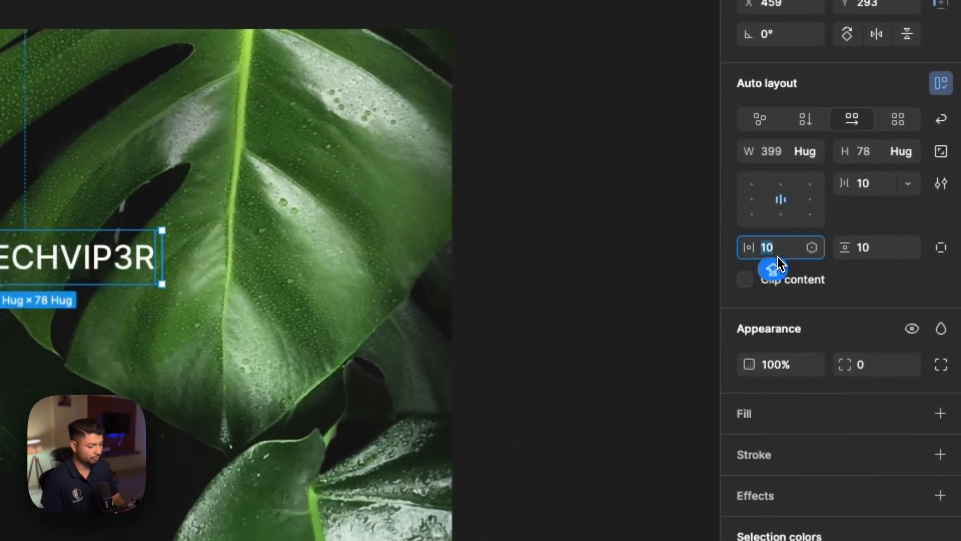
key("Return")
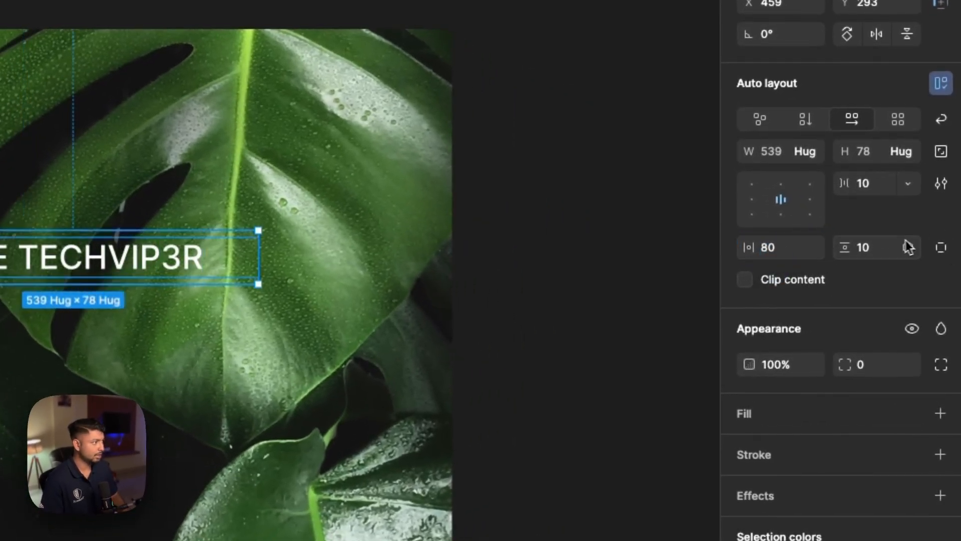
type("50")
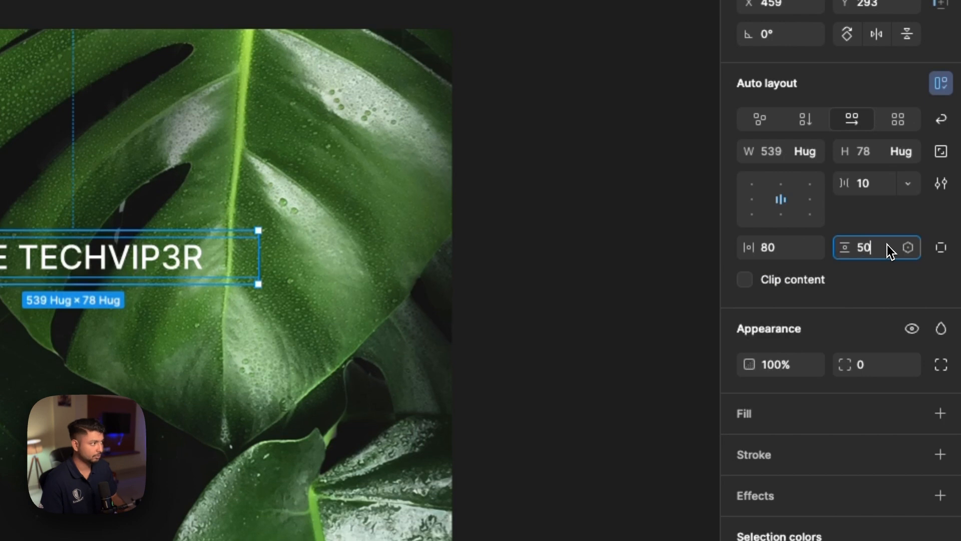
key("Return")
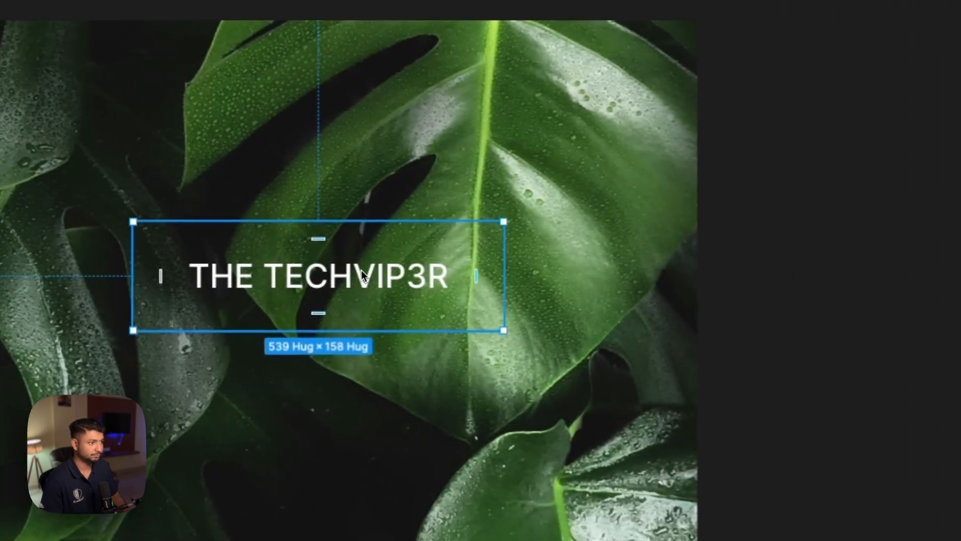
left_click_drag(116, 278, 51, 287)
left_click_drag(305, 278, 307, 304)
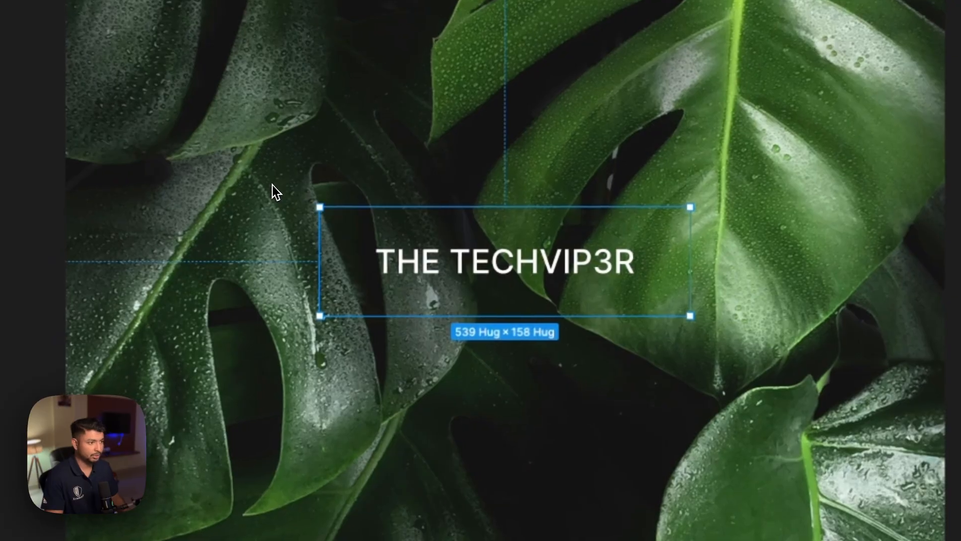
- Draw a rectangle about 574 × 227 over the text frame and nest it inside Frame 1 beneath the text layer
key("r")
left_click_drag(307, 183, 702, 341)
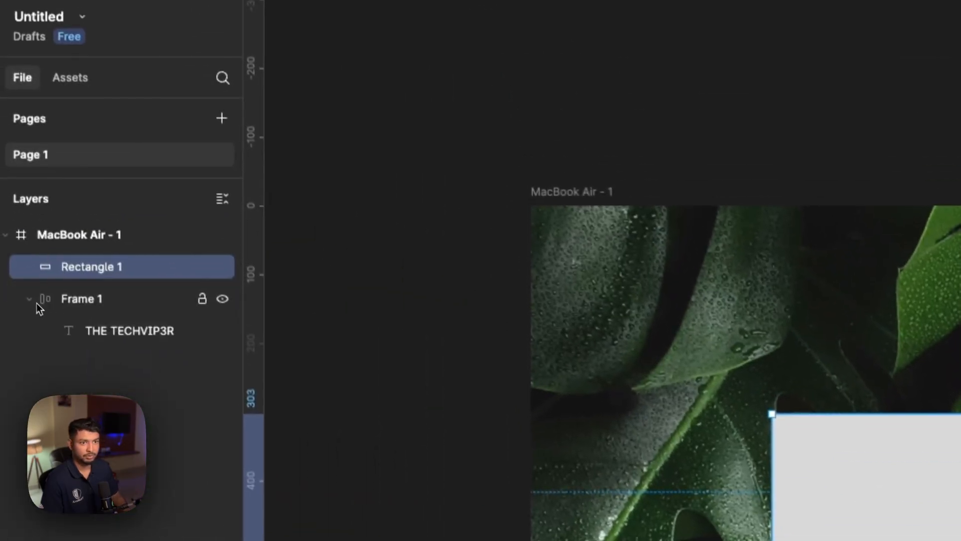
left_click_drag(61, 273, 69, 330)
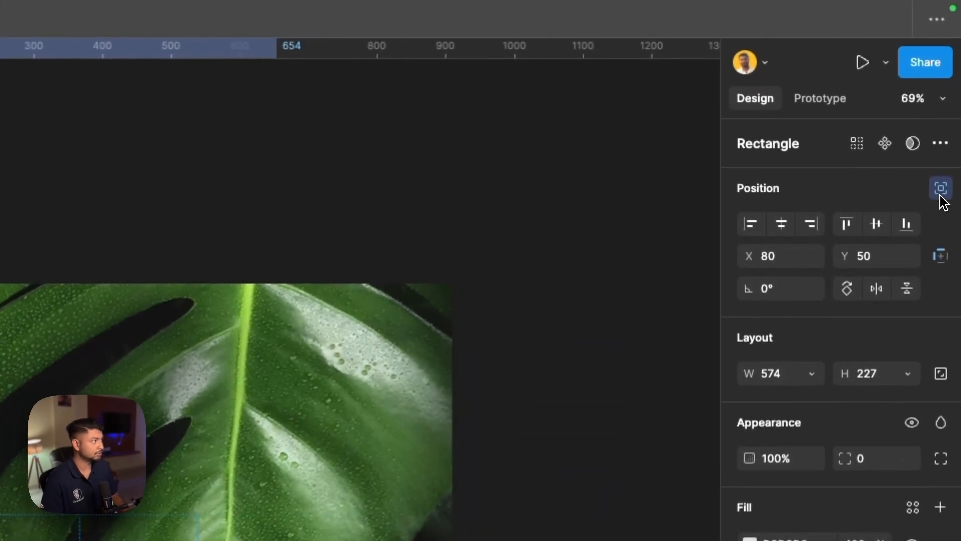
- Give the rectangle absolute position and centre it horizontally and vertically within Frame 1
left_click(941, 189)
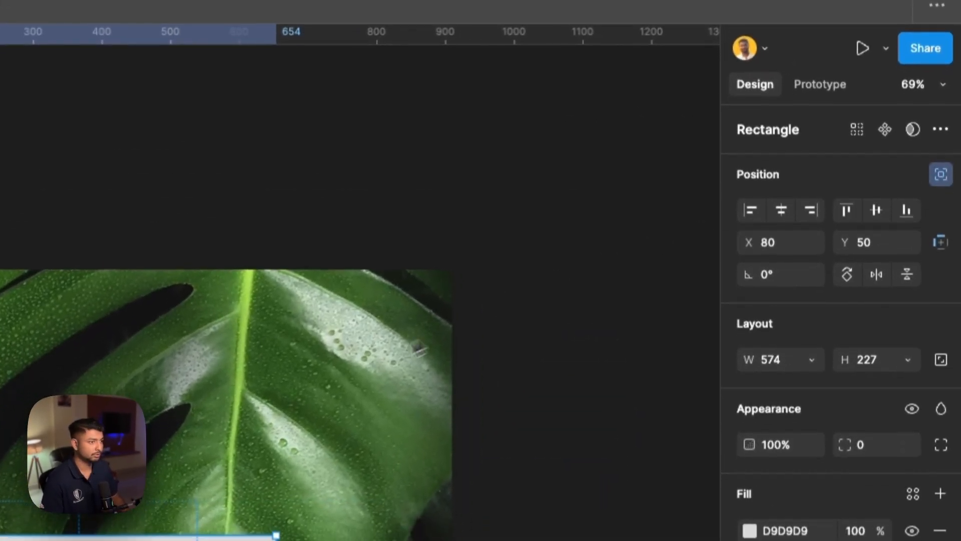
left_click(780, 215)
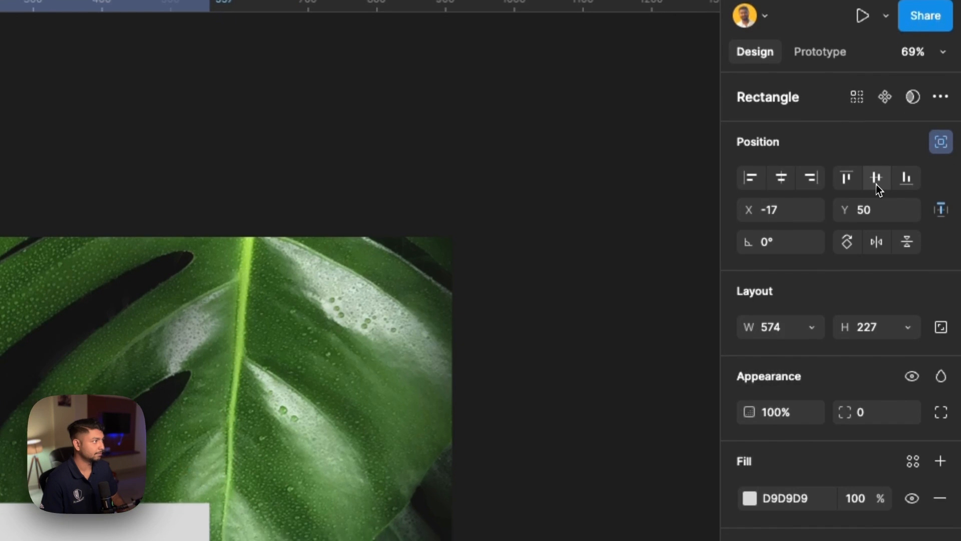
left_click(876, 183)
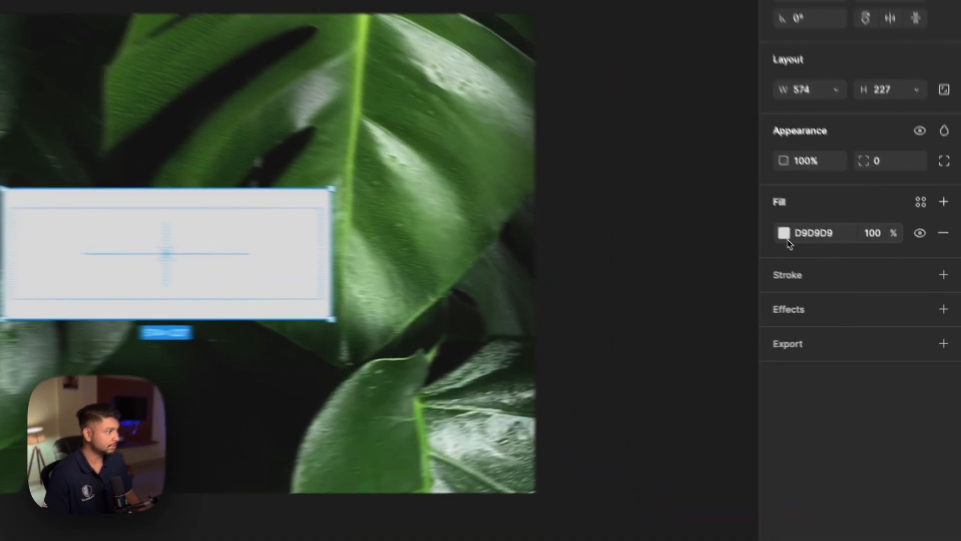
- Set the rectangle's fill to FFFFFF at 5% and place its layer above THE TECHVIP3R in Frame 1's layer list
left_click(855, 272)
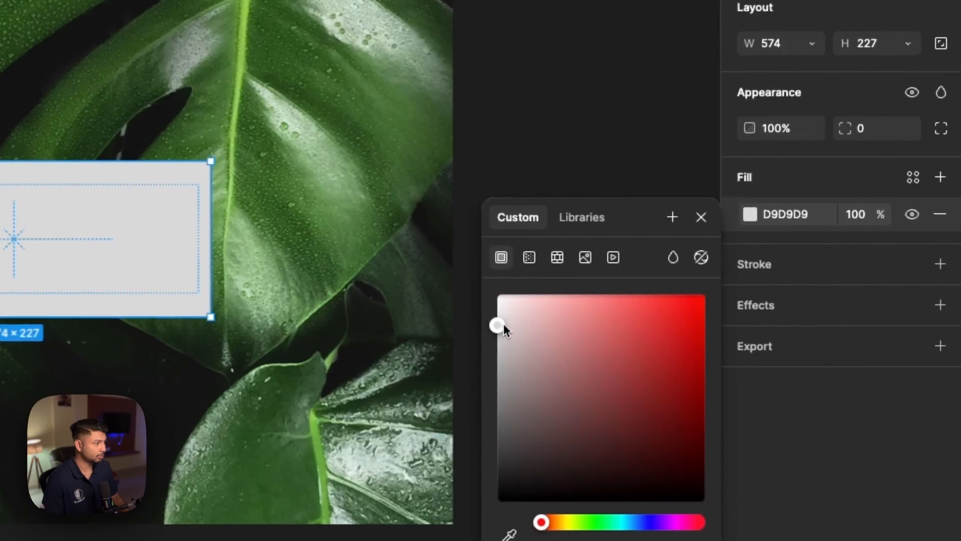
left_click(727, 313)
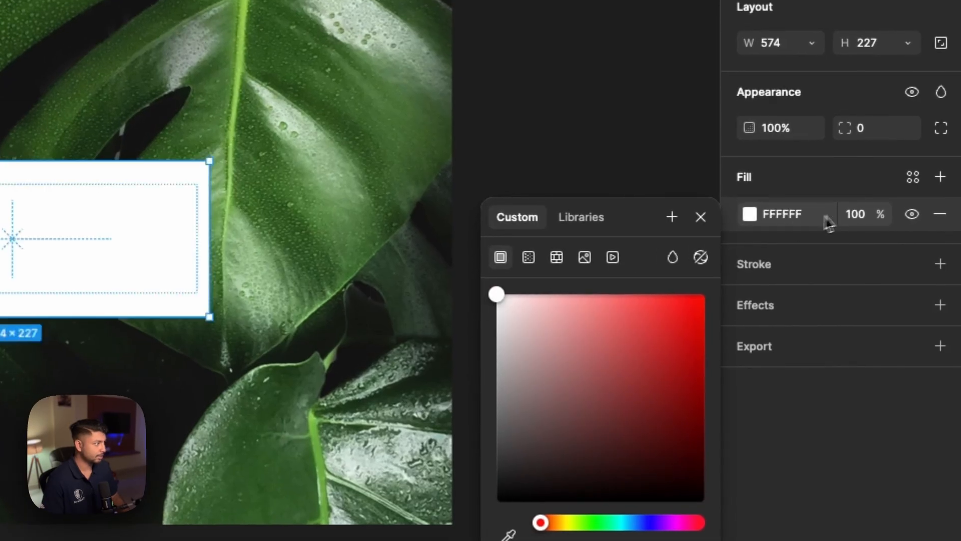
left_click(857, 216)
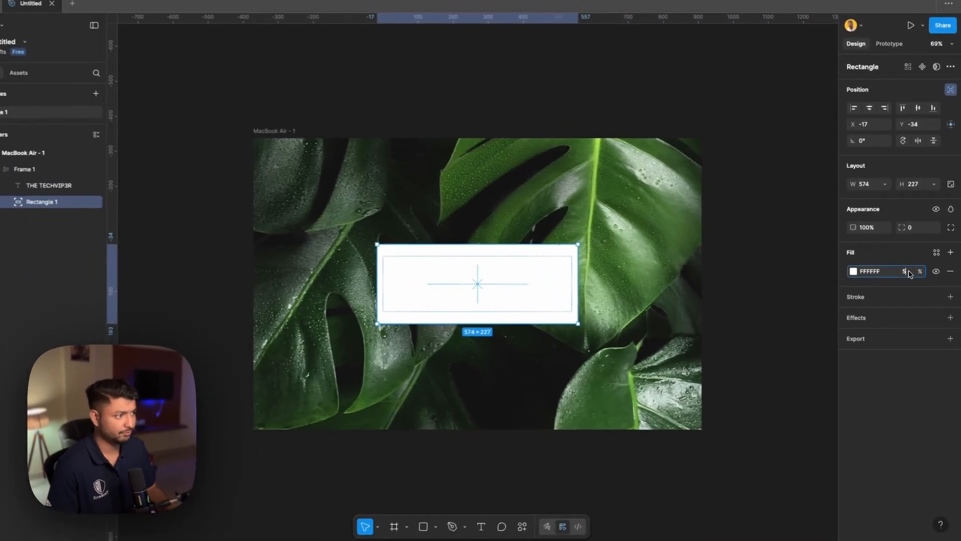
type("5")
key("Return")
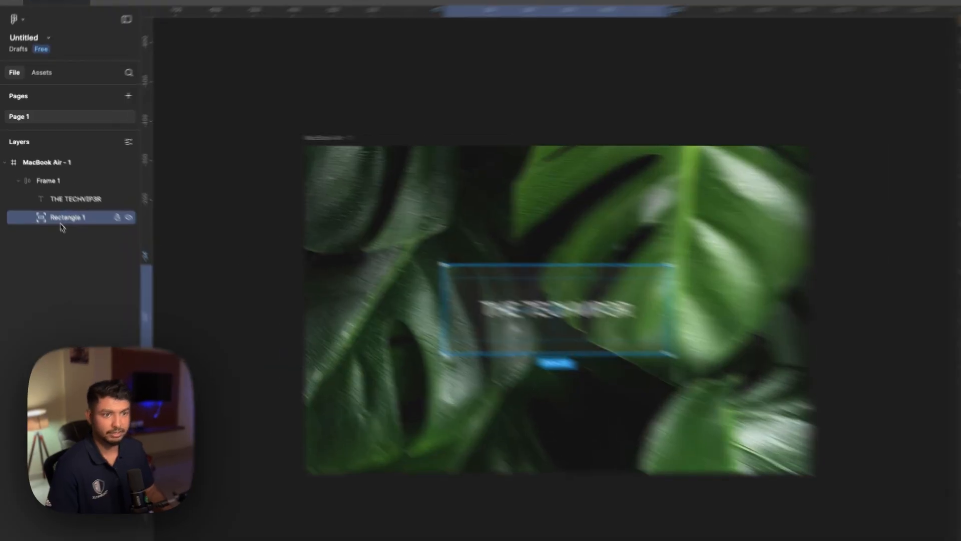
left_click_drag(60, 205, 50, 183)
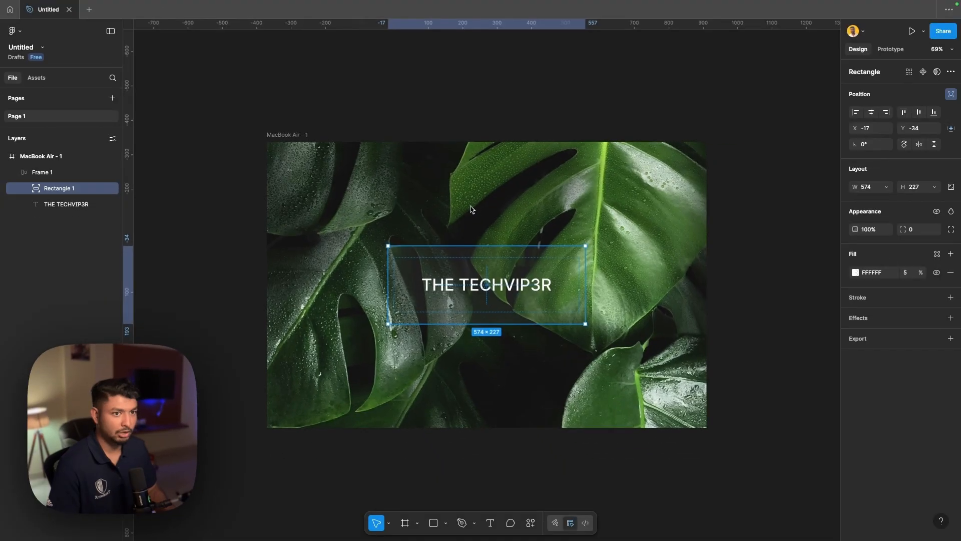
- Set Frame 1's corner radius to 100 and turn on clipping of its content
left_click(75, 172)
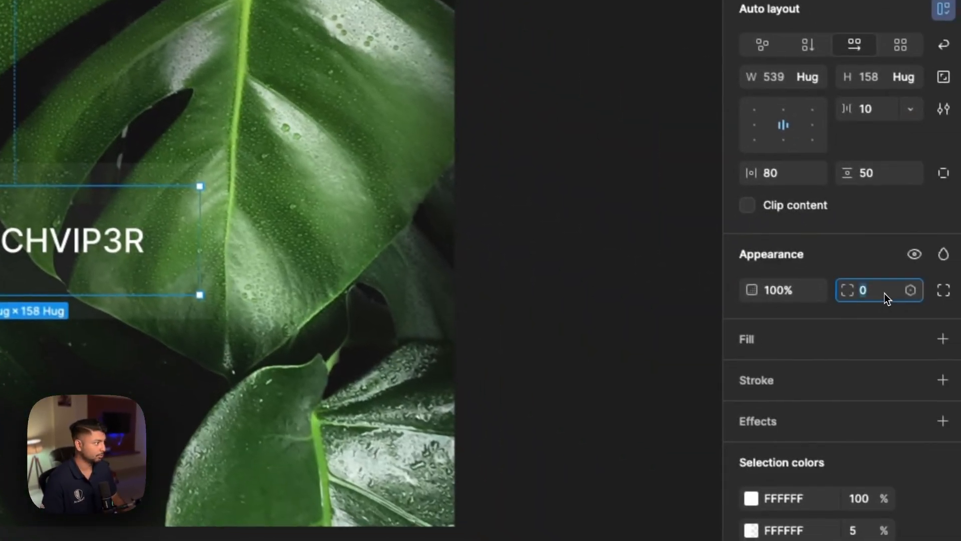
left_click(907, 309)
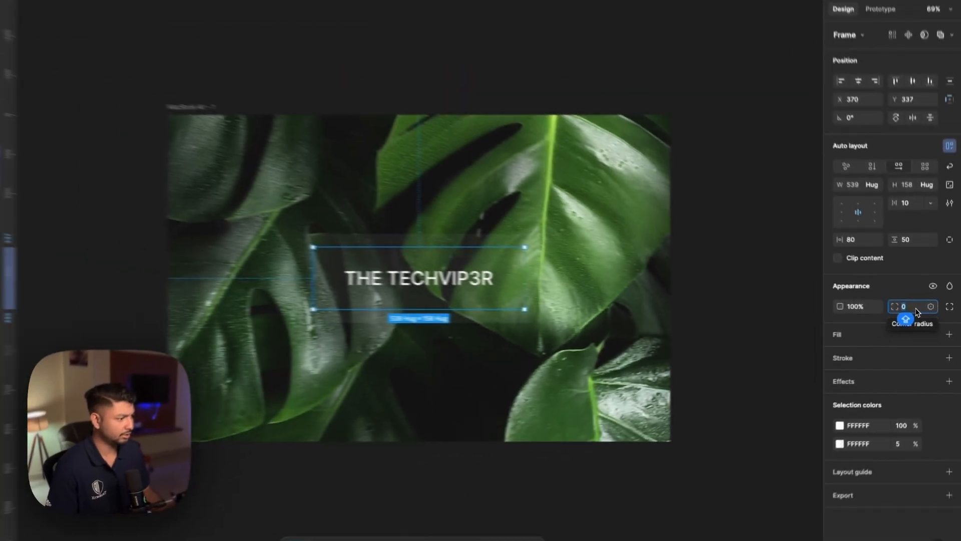
type("100")
key("Return")
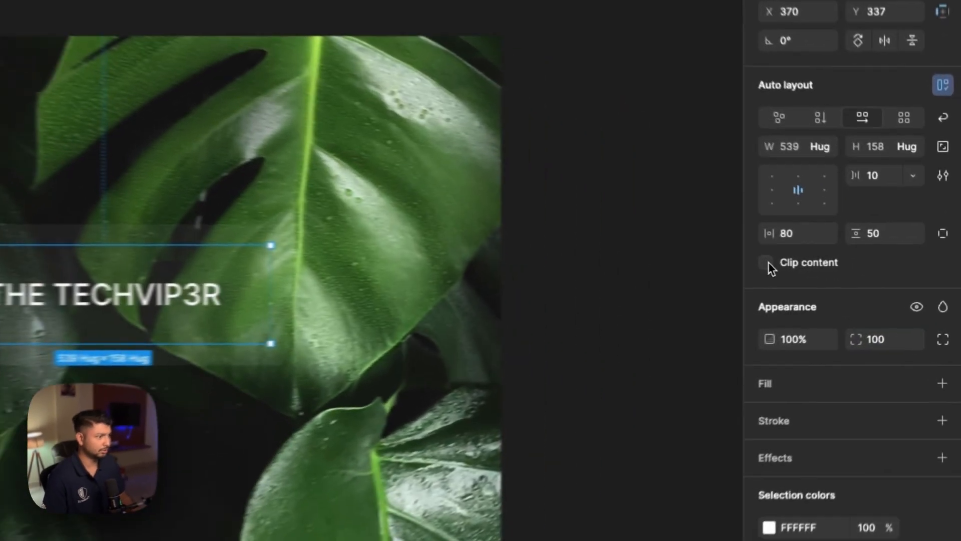
left_click(853, 267)
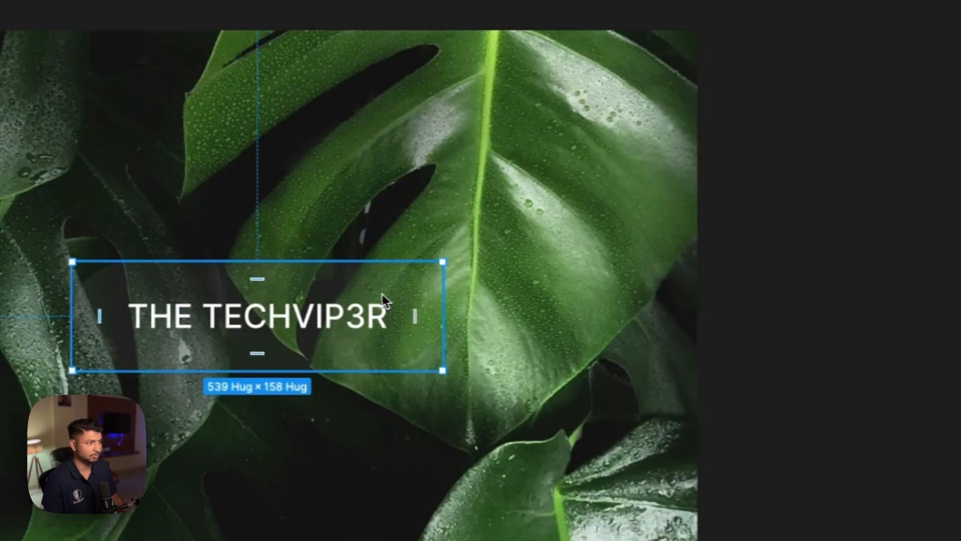
mouse_move(382, 295)
left_mouse_down()
mouse_move(374, 238)
mouse_move(390, 297)
left_mouse_up()
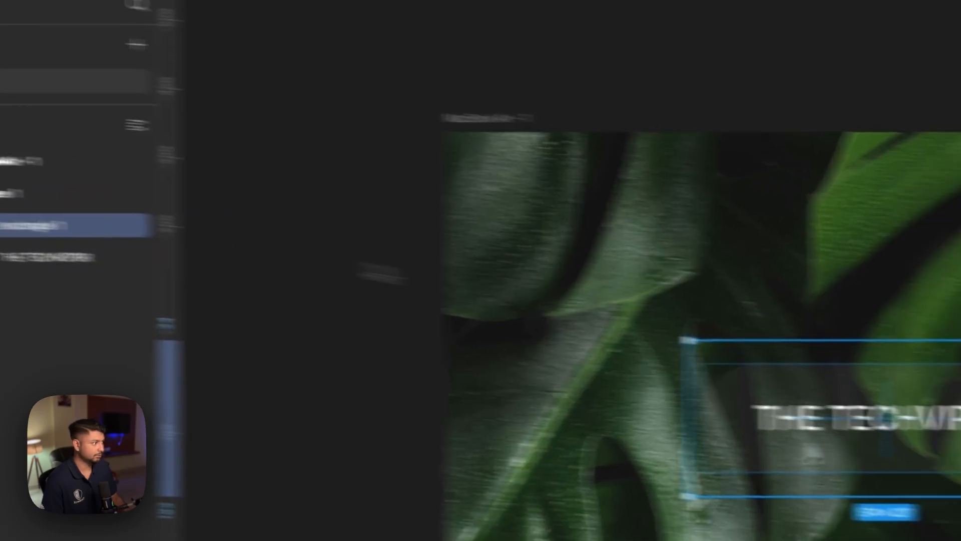
- Add a uniform background blur of 9 to the rectangle inside Frame 1
left_click(940, 222)
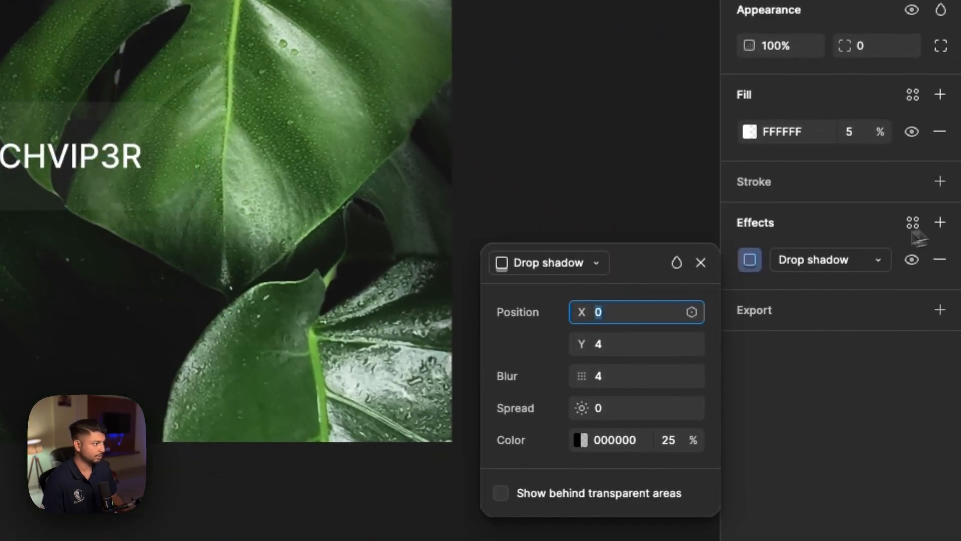
left_click(807, 268)
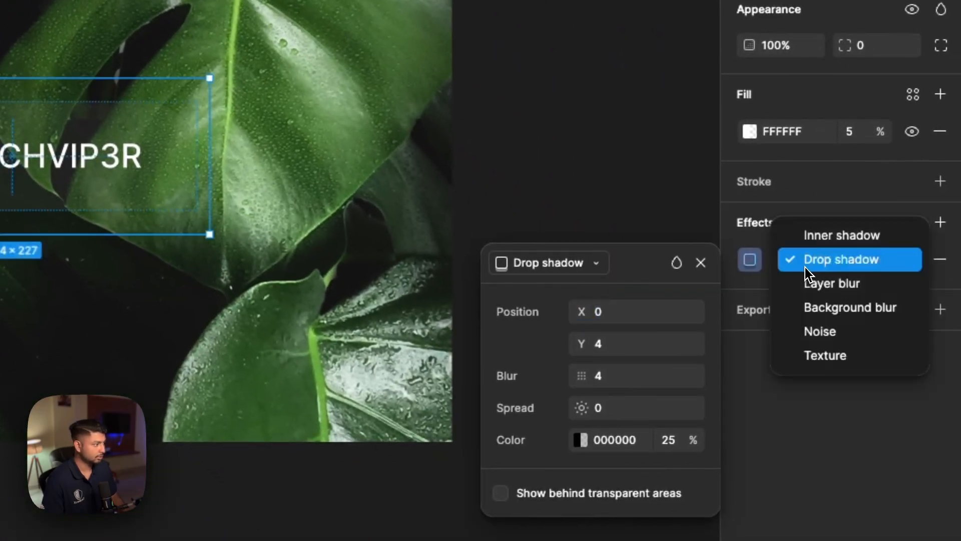
left_click(810, 304)
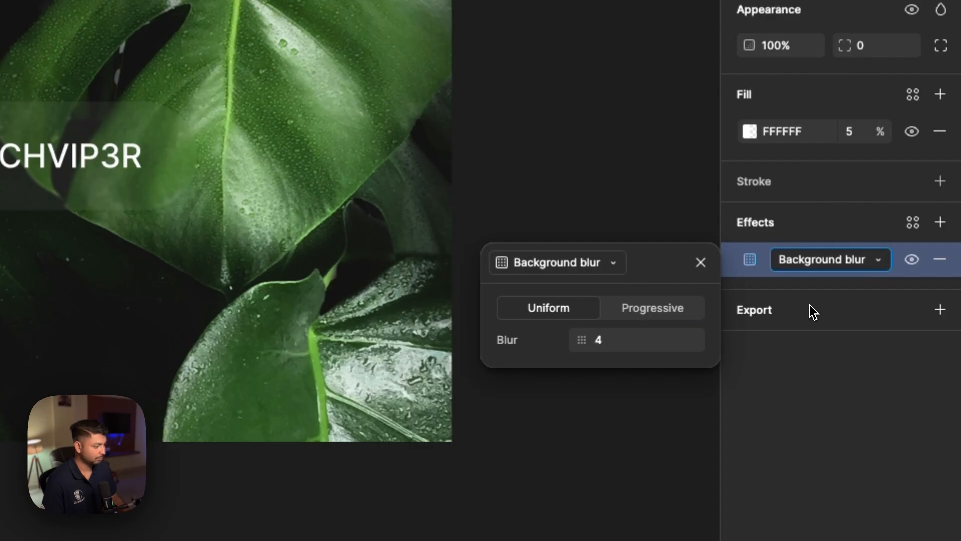
left_click(665, 346)
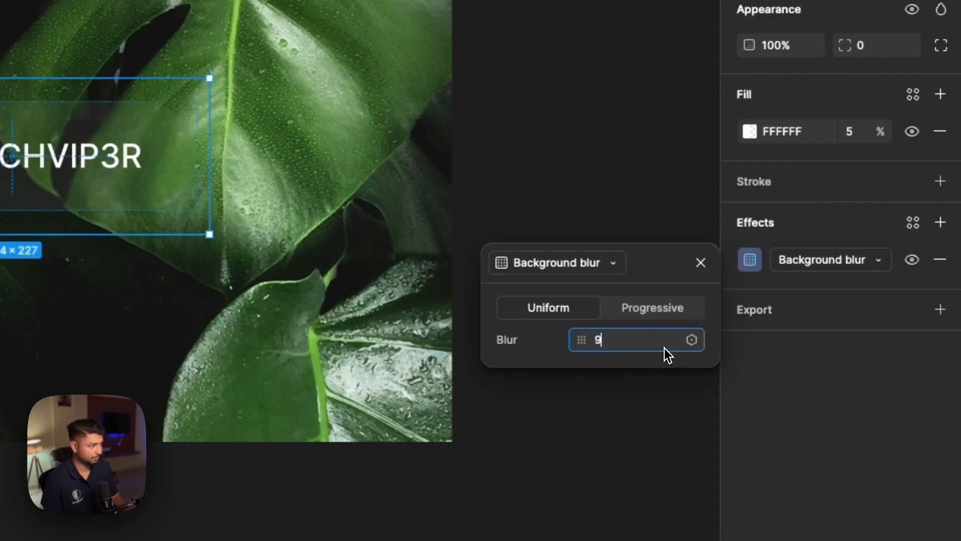
key("Return")
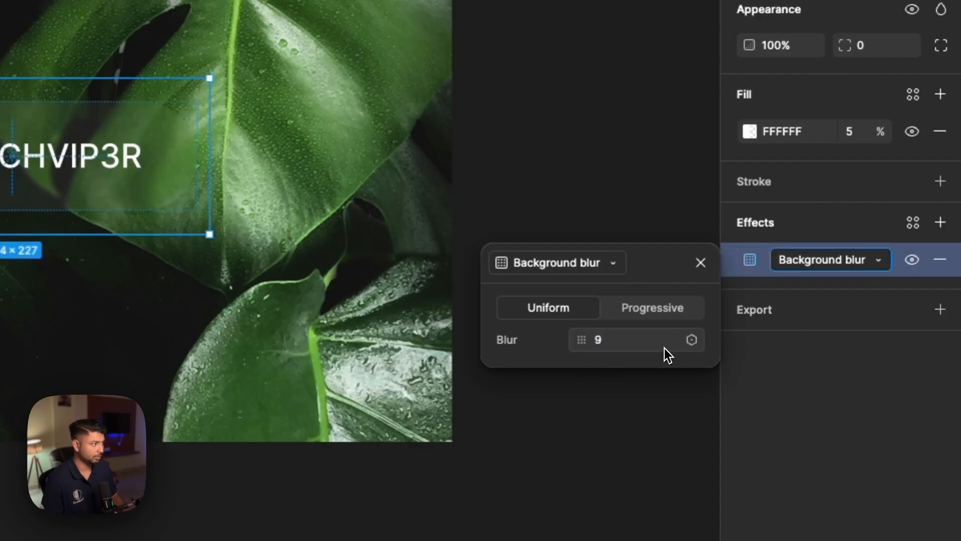
- Add a second effect to the rectangle, a texture with size 80 and radius 20
left_click(940, 223)
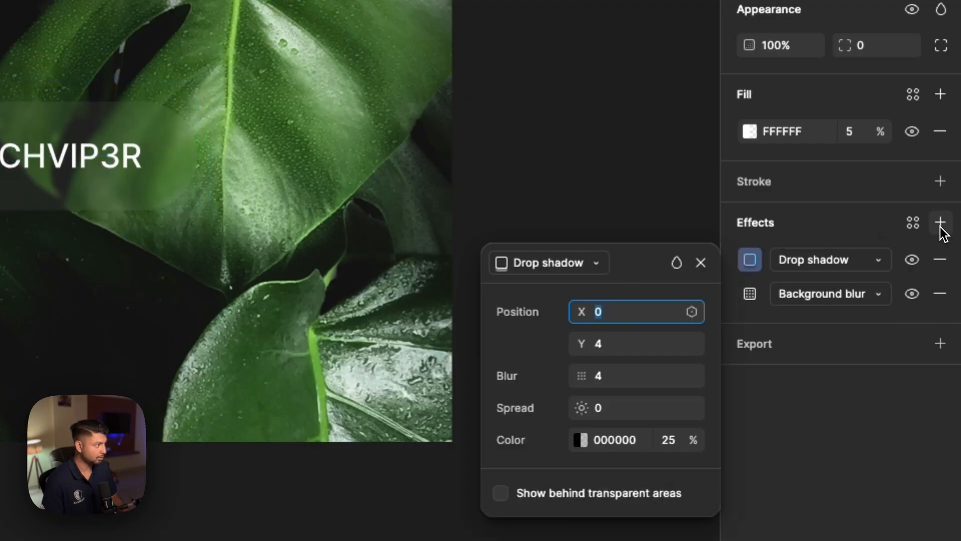
left_click(851, 266)
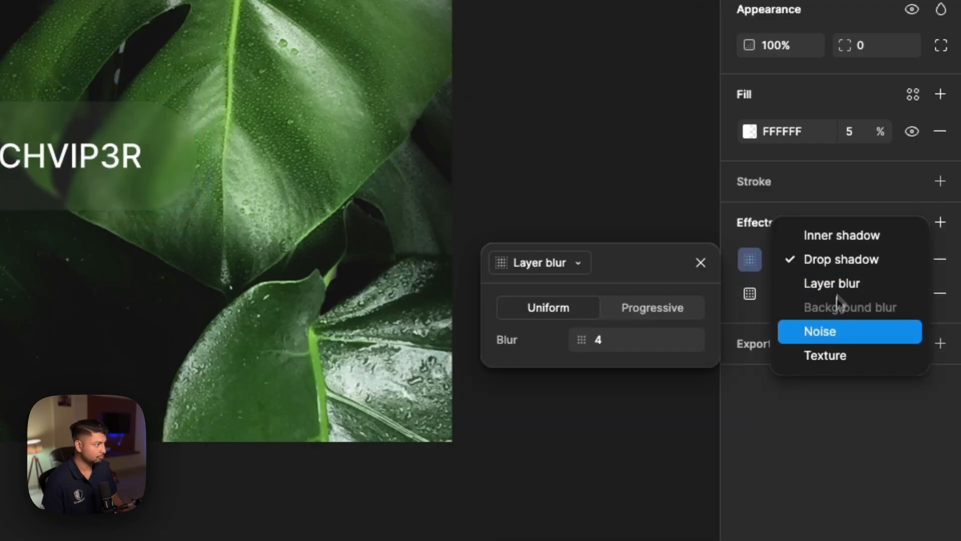
left_click(827, 356)
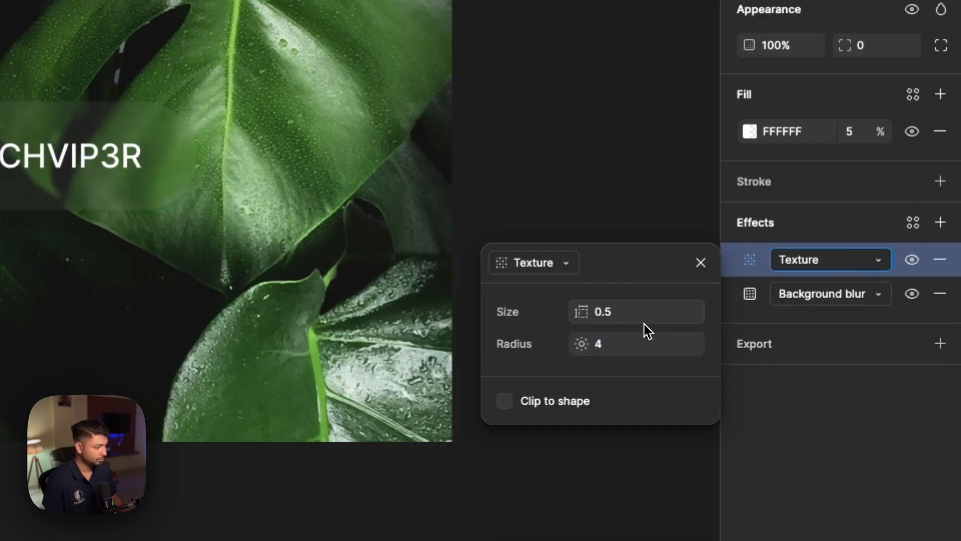
left_click(634, 313)
type("80")
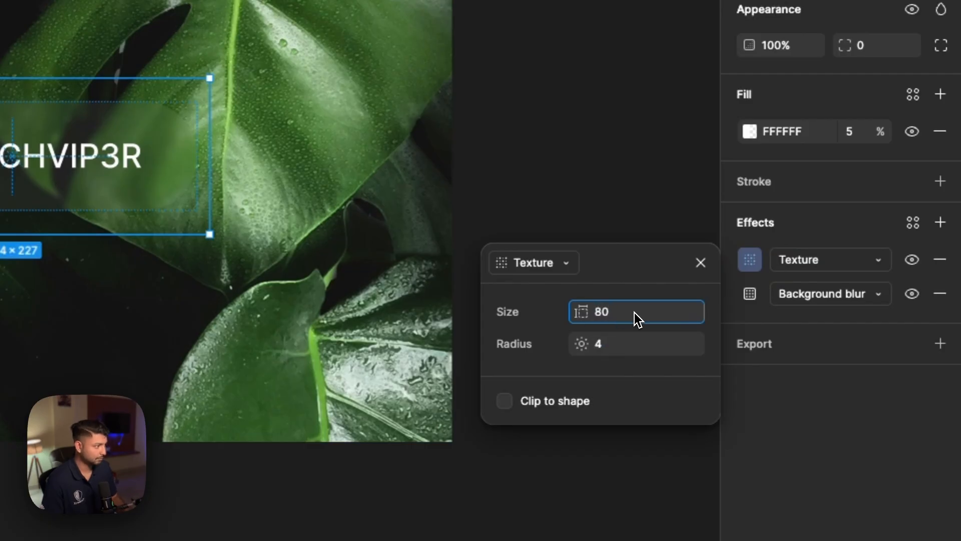
key("Return")
left_click(621, 344)
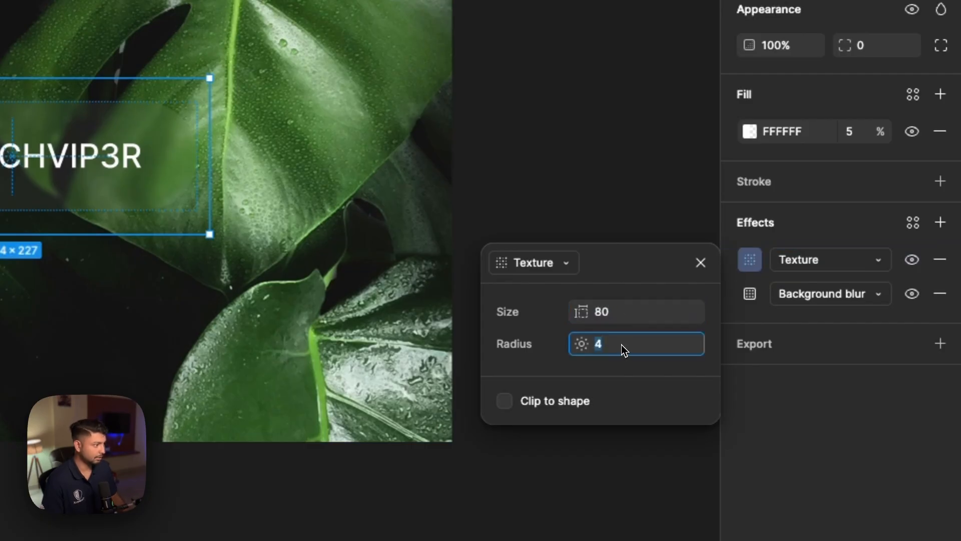
type("20")
key("Return")
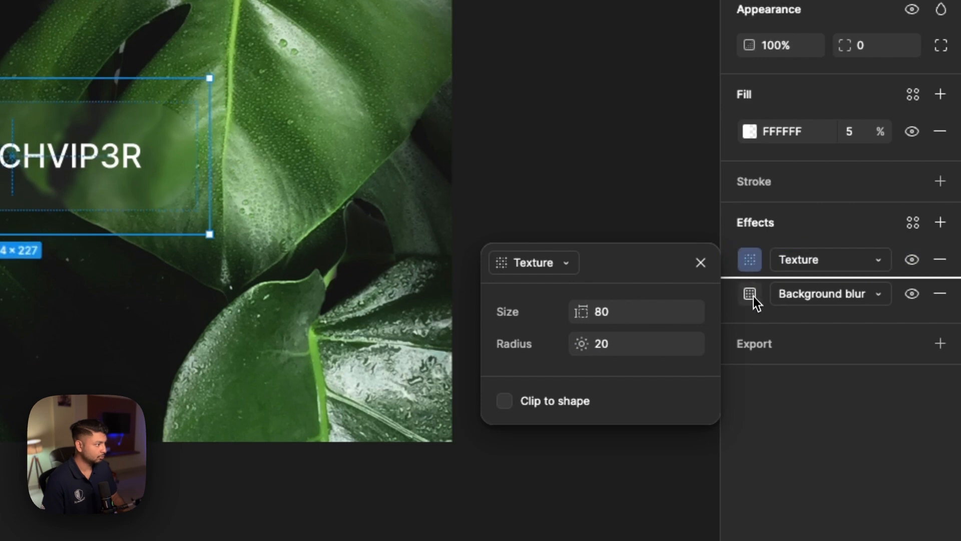
left_click_drag(753, 297, 753, 300)
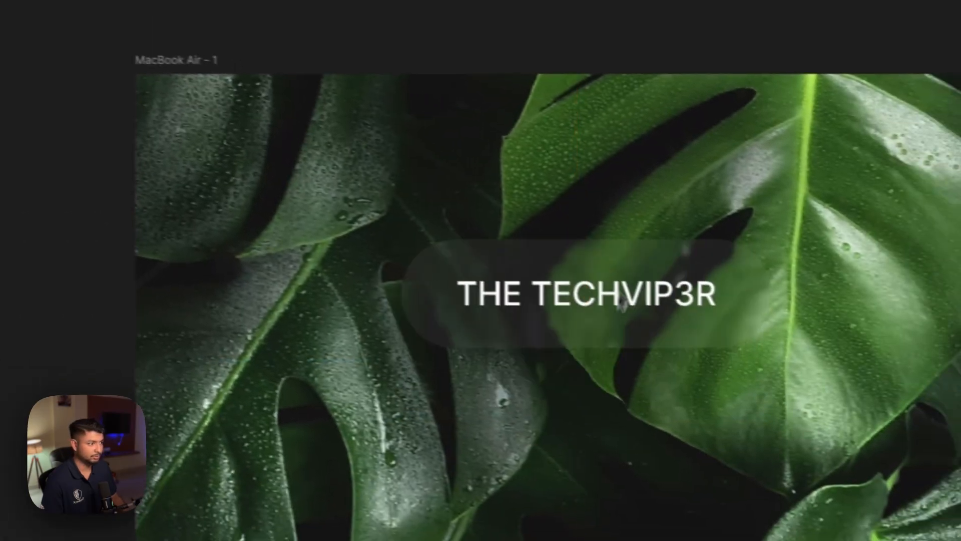
- Add a drop shadow to Frame 1 with Y offset 2, blur 8 and colour 000000 at 10% opacity
left_click_drag(618, 297, 579, 335)
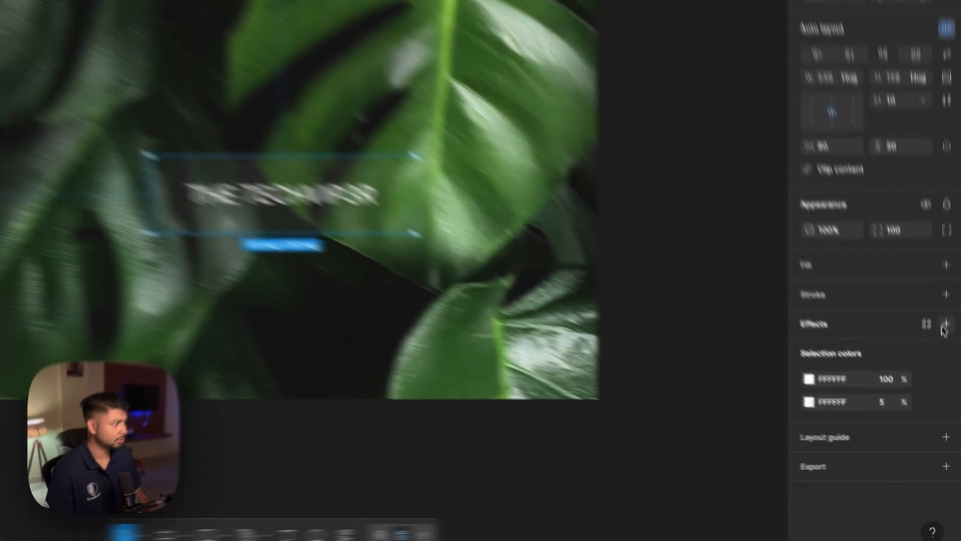
left_click(951, 375)
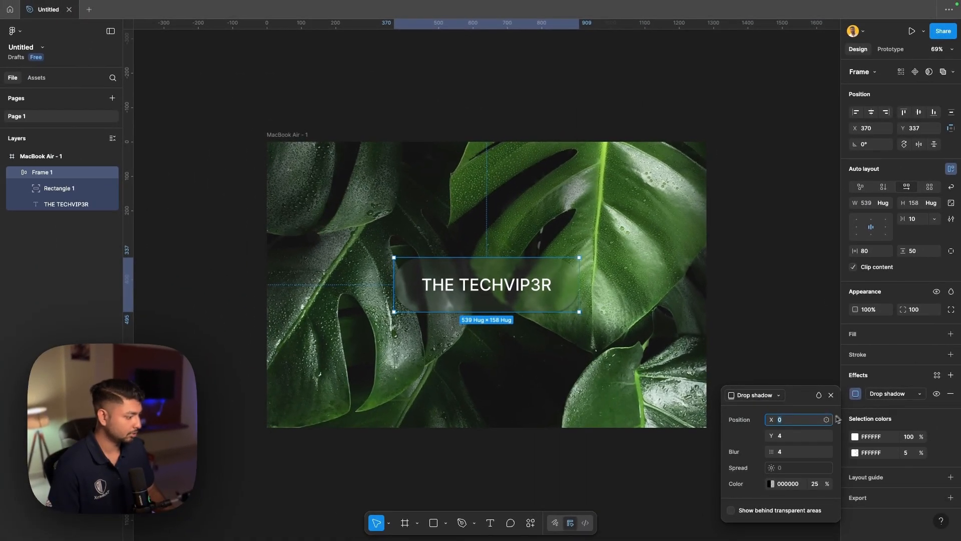
left_click(800, 435)
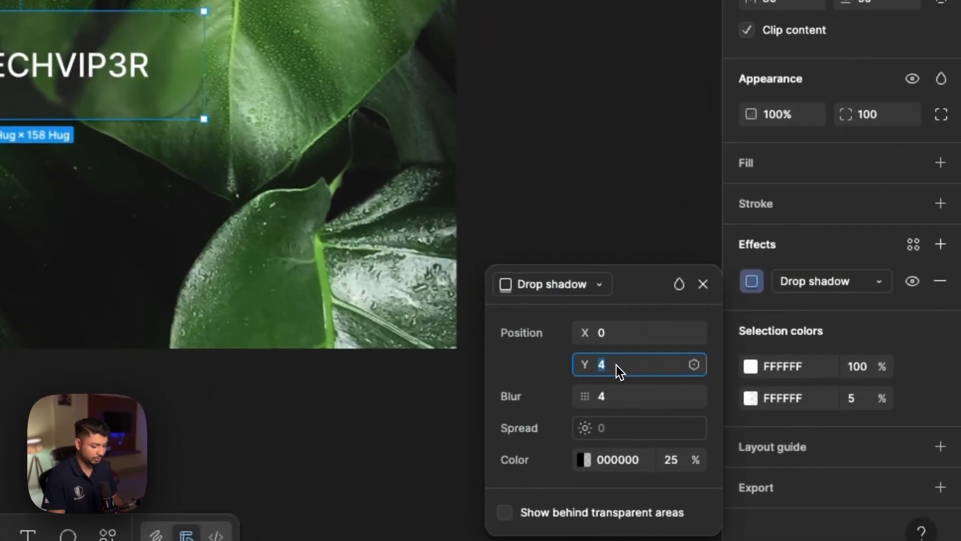
type("2")
left_click(618, 397)
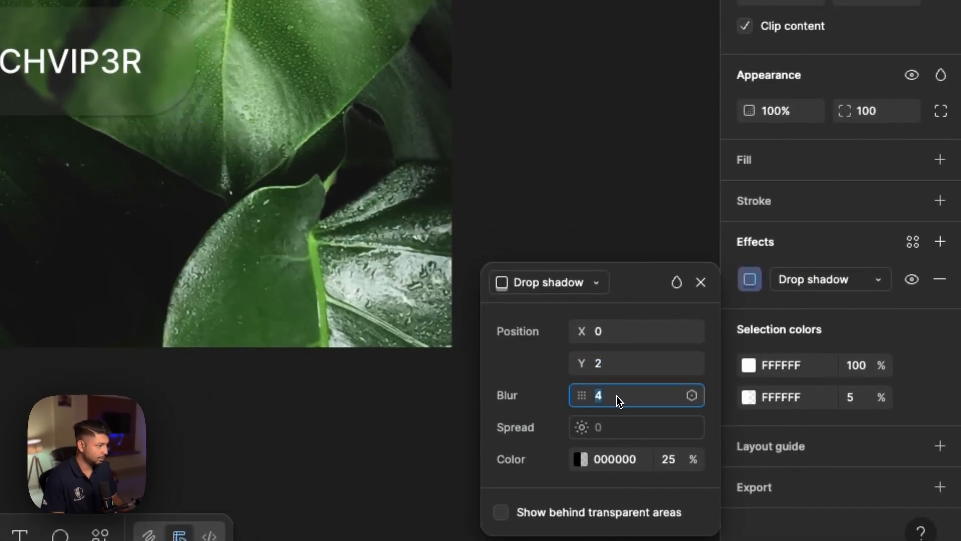
type("8")
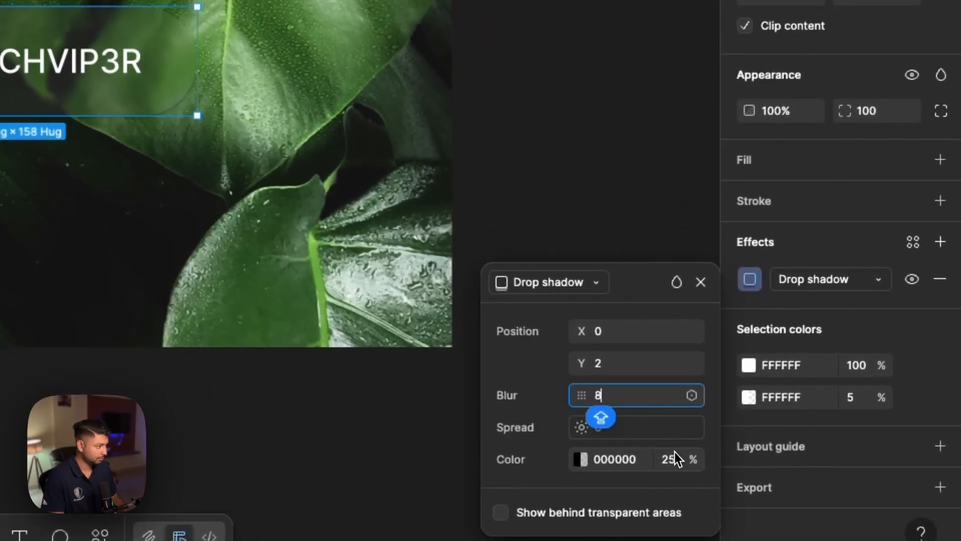
left_click(674, 458)
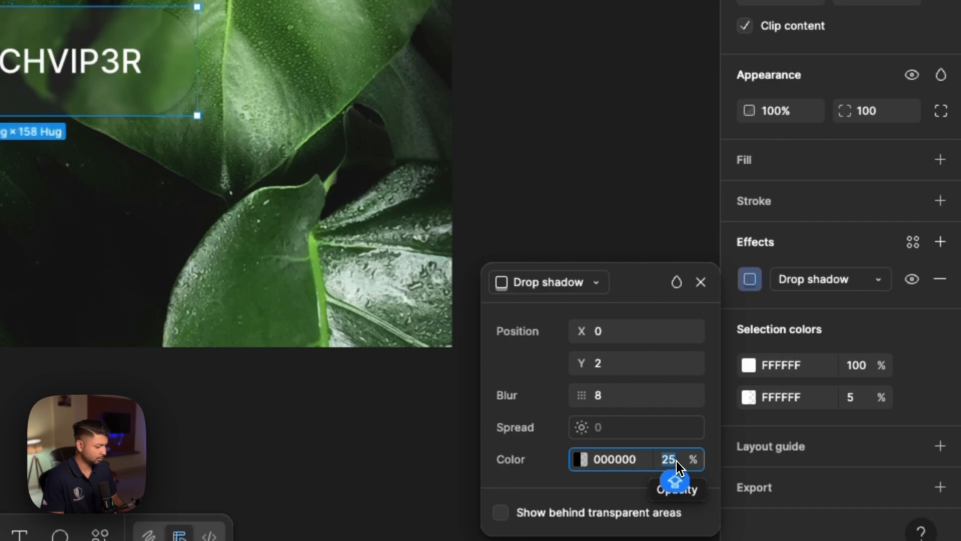
type("10")
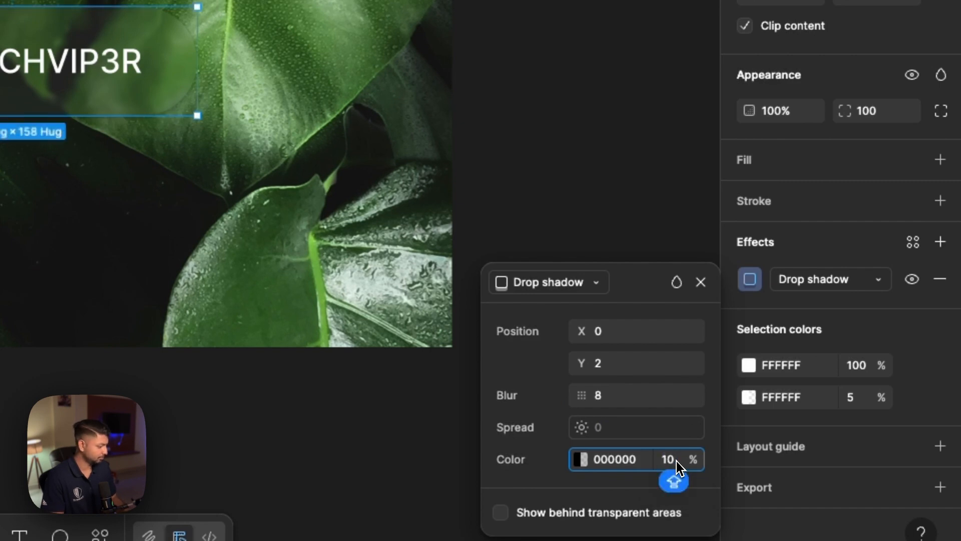
key("Return")
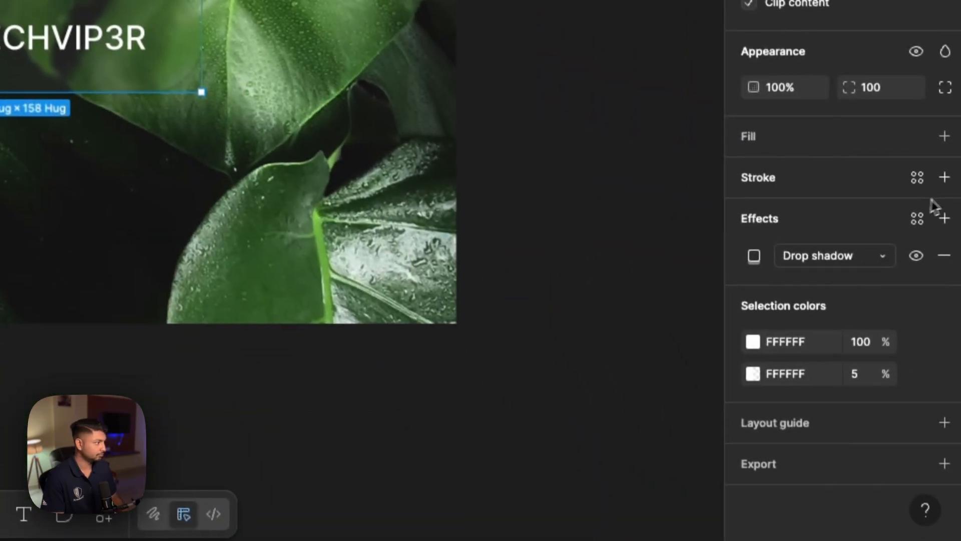
- Add an inner shadow to Frame 1 with X and Y offsets of 1 and blur 2
left_click(944, 218)
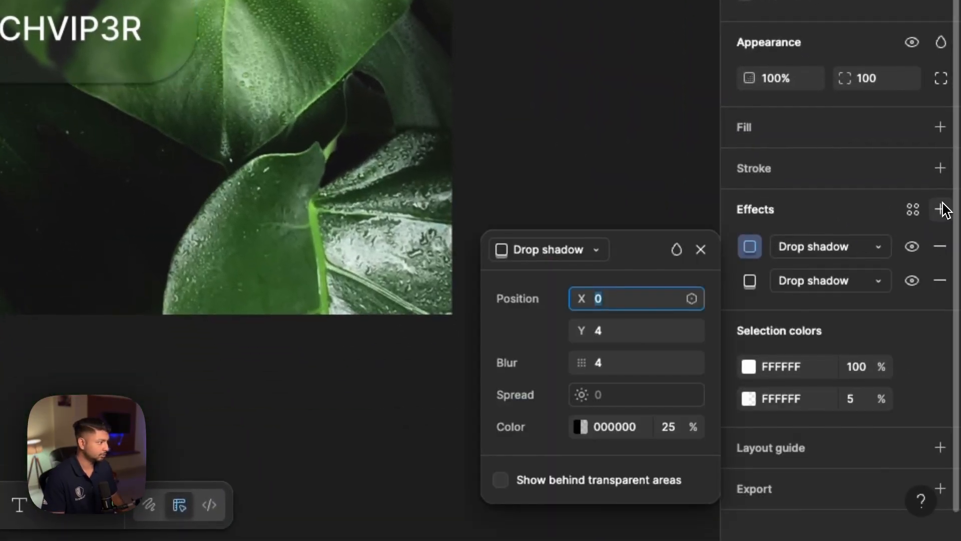
left_click(582, 251)
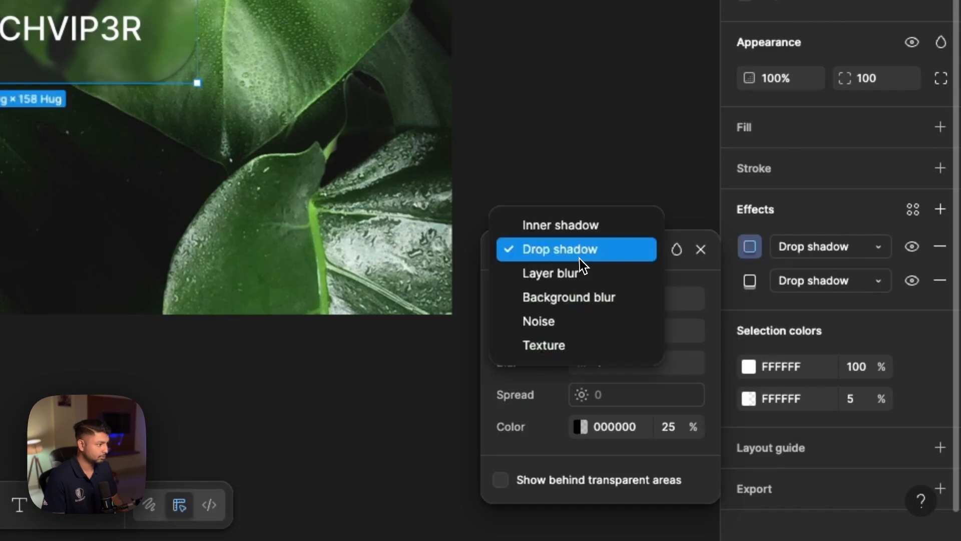
left_click(565, 229)
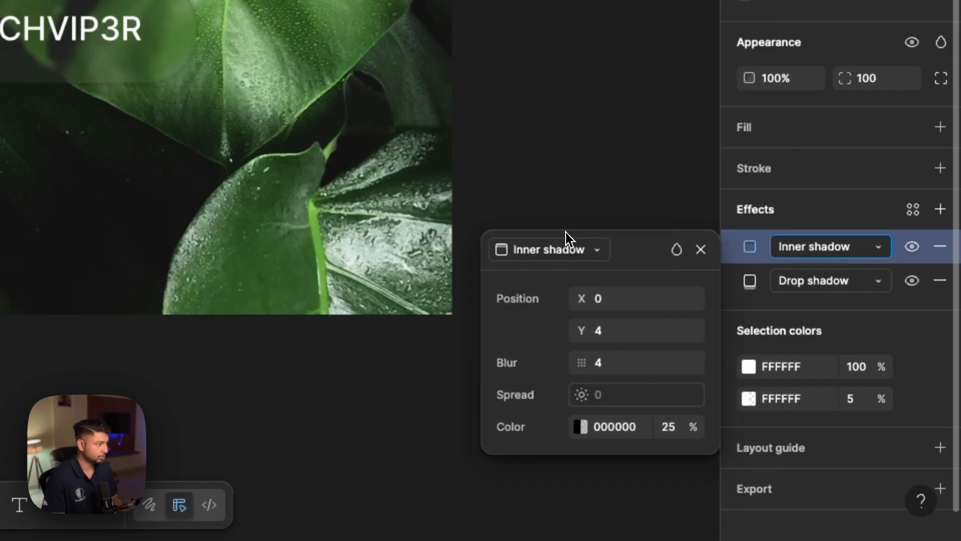
left_click(622, 300)
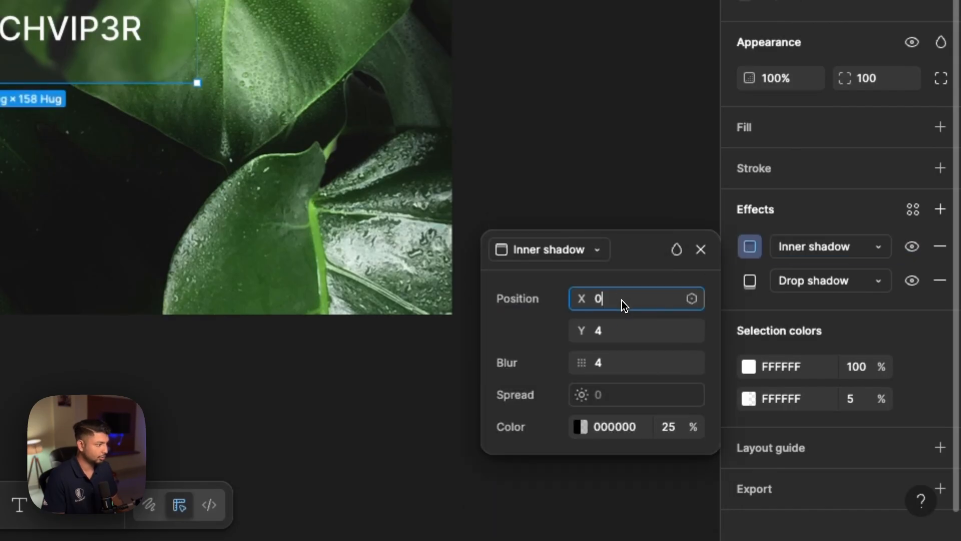
type("1")
left_click(617, 336)
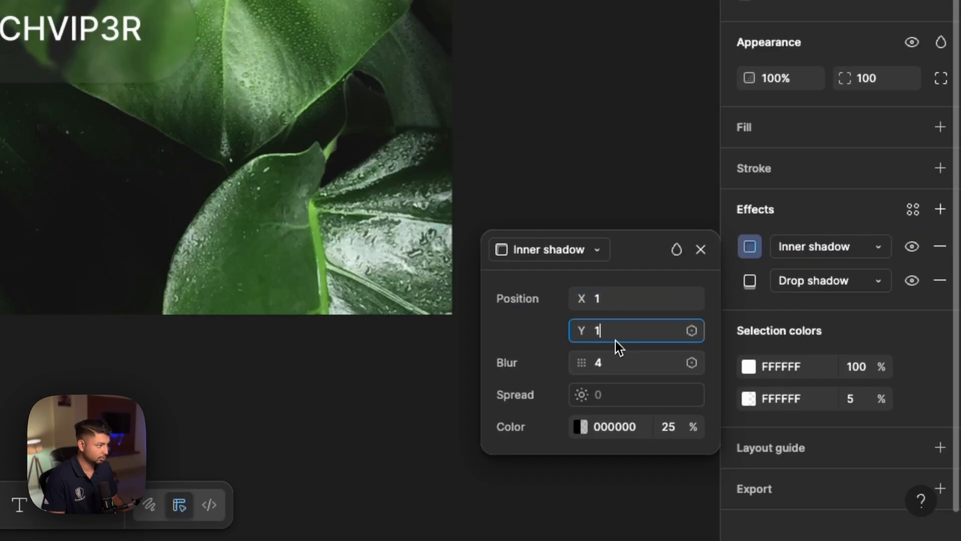
type("1")
left_click(613, 367)
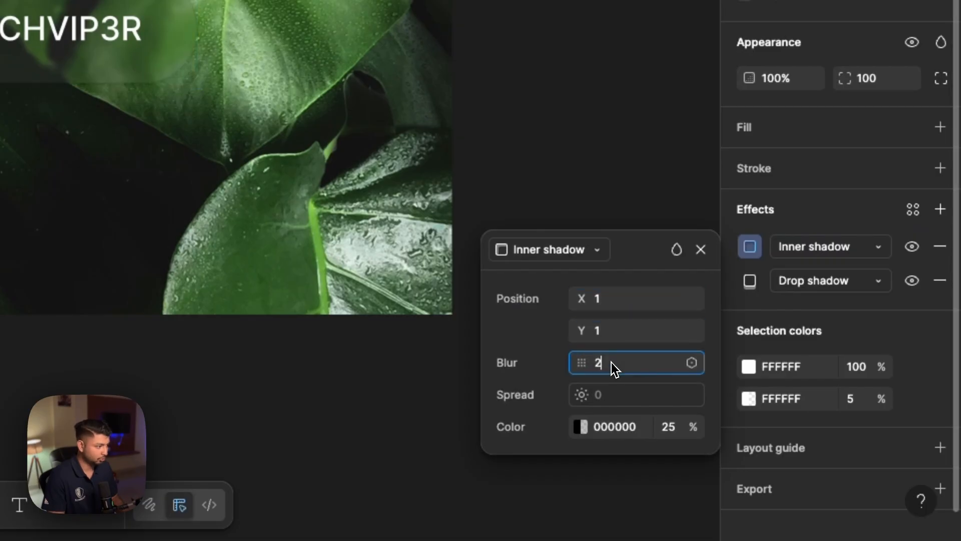
type("2")
- Set the new inner shadow's colour to white FFFFFF at 17% opacity
left_click(677, 425)
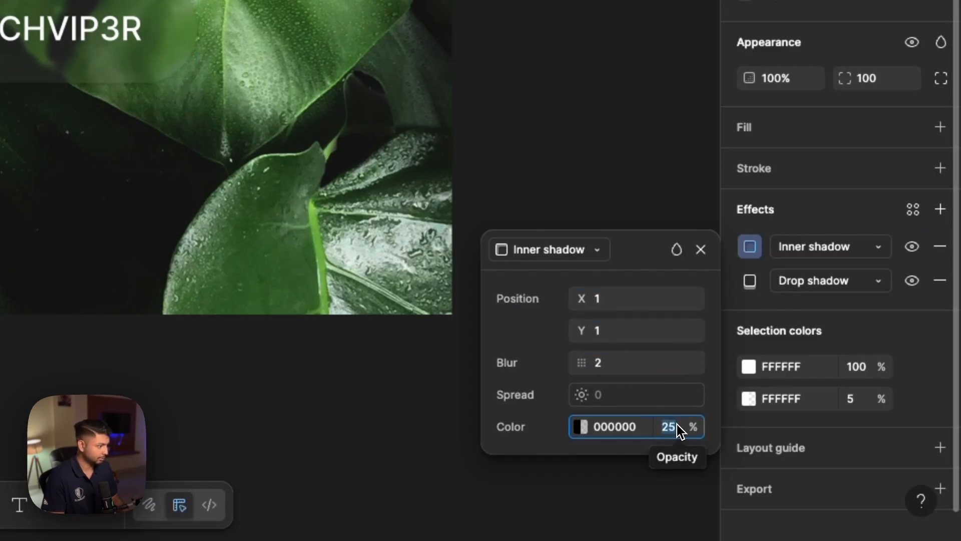
type("1")
key("Return")
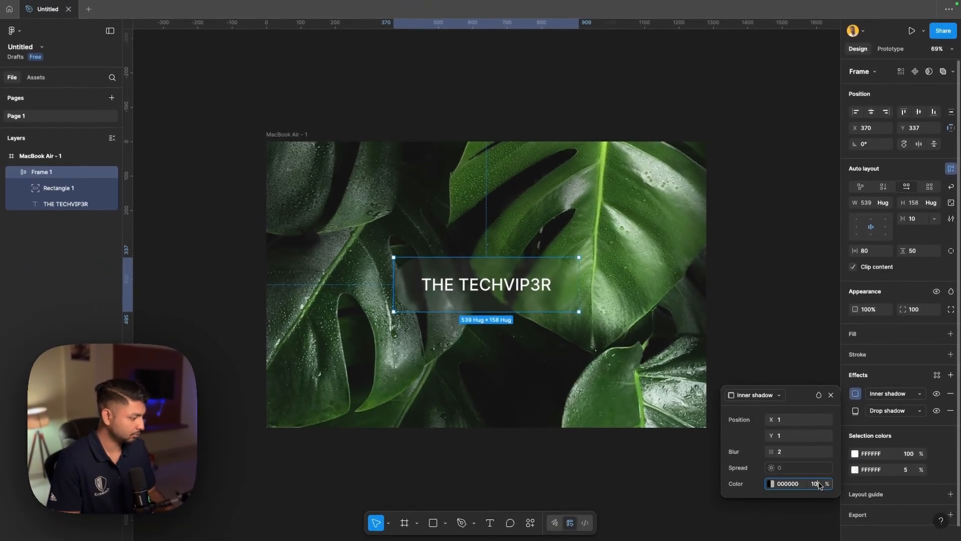
key("BackSpace")
type("7")
key("Return")
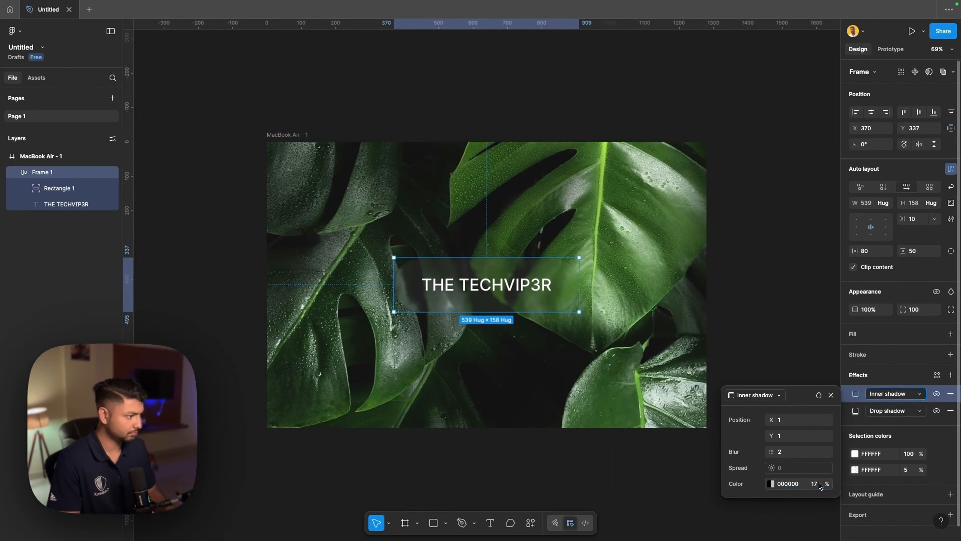
left_click(771, 484)
left_click_drag(630, 352, 593, 330)
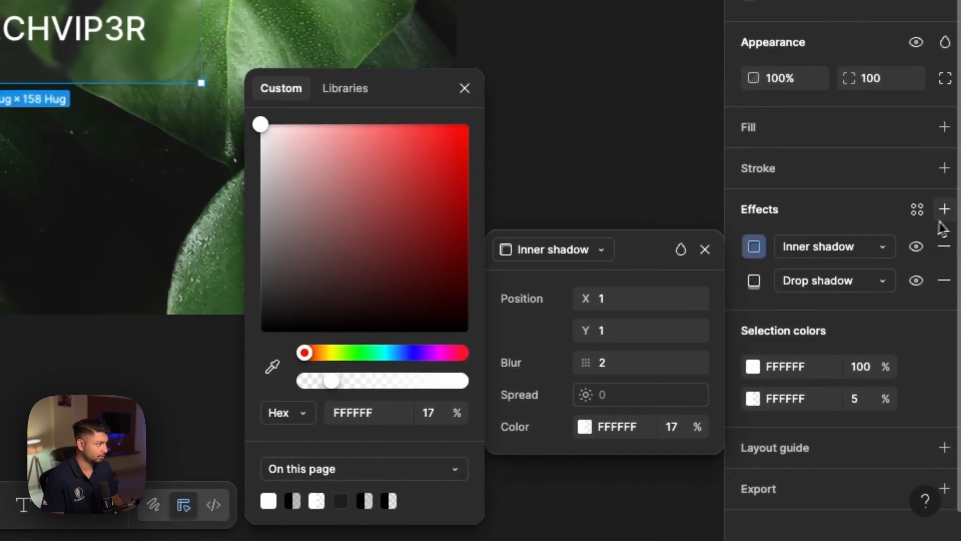
- Add a second inner shadow to Frame 1 with X and Y offsets of 1 and blur 5
left_click(941, 210)
left_click(576, 249)
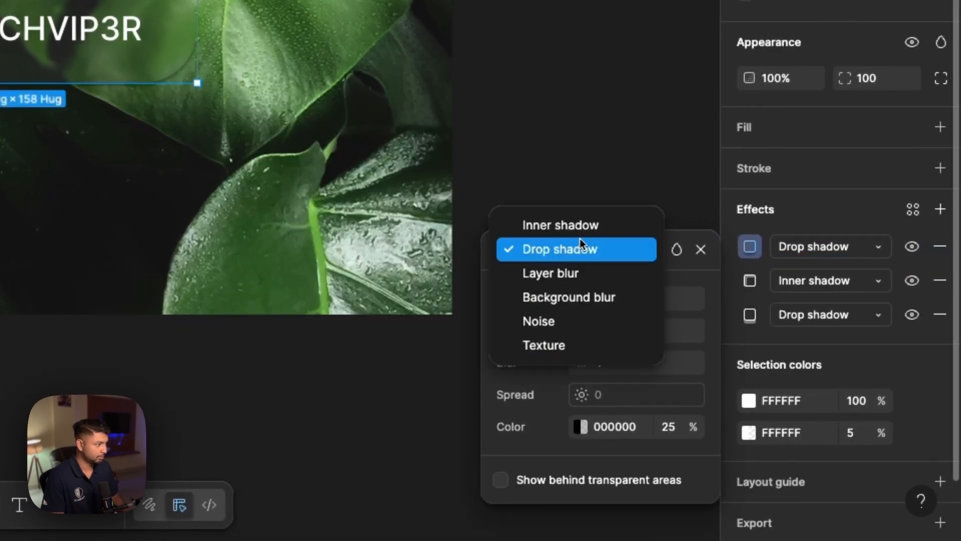
left_click(571, 229)
left_click(605, 300)
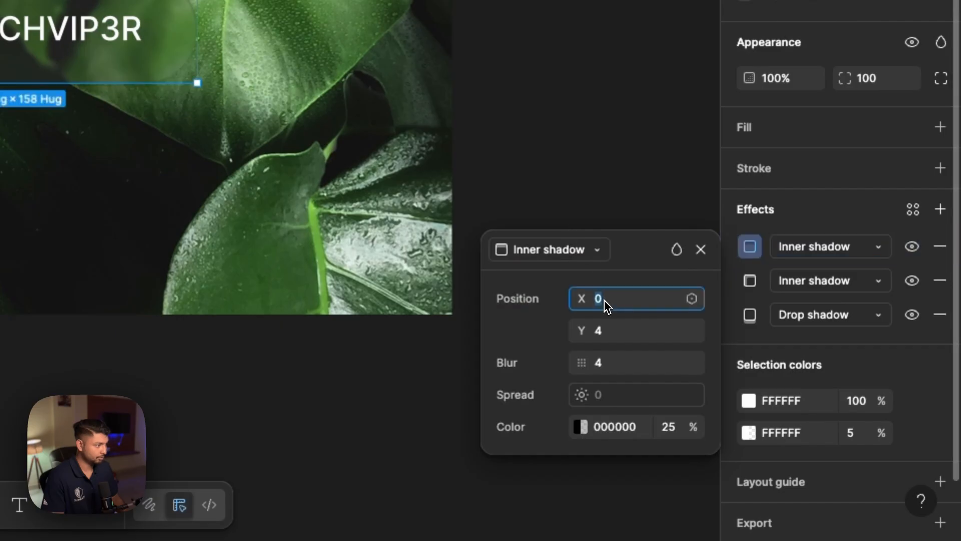
left_click(612, 331)
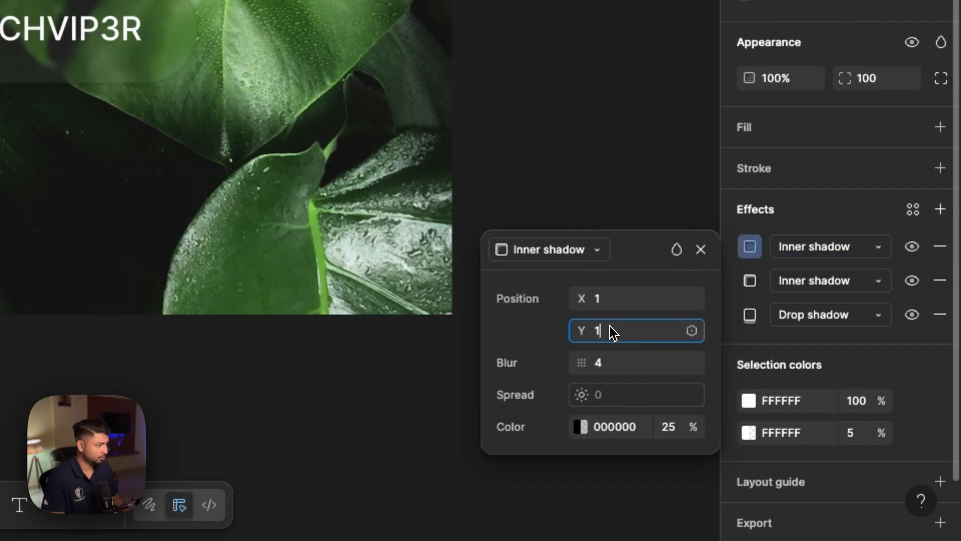
left_click(608, 362)
type("5")
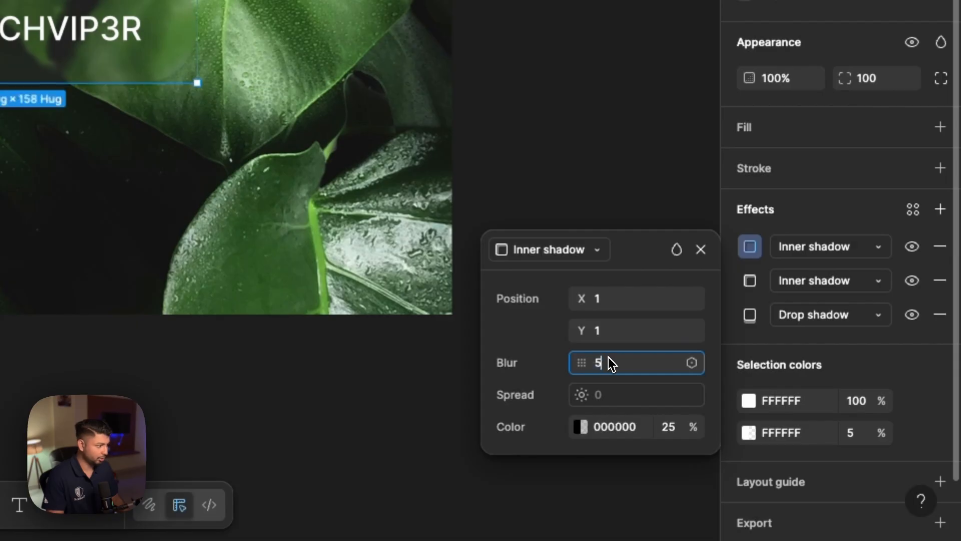
- Set the second inner shadow's colour to FFFFFF at 40% opacity with the Overlay blend mode
left_click(673, 428)
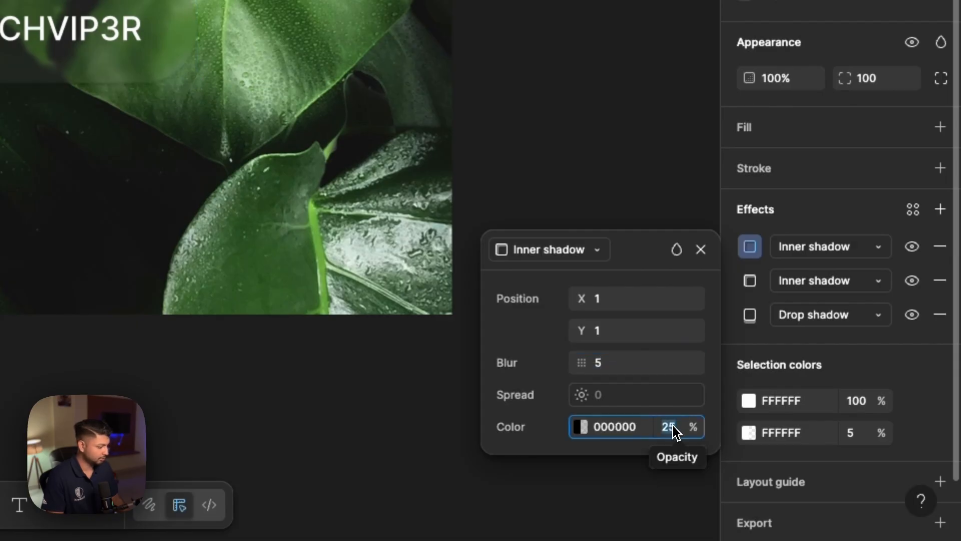
key("Return")
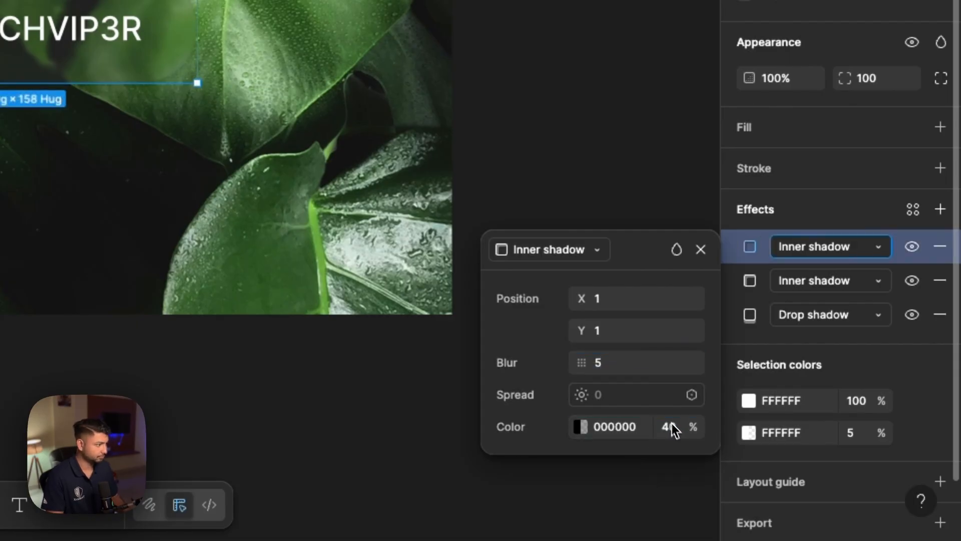
left_click(580, 426)
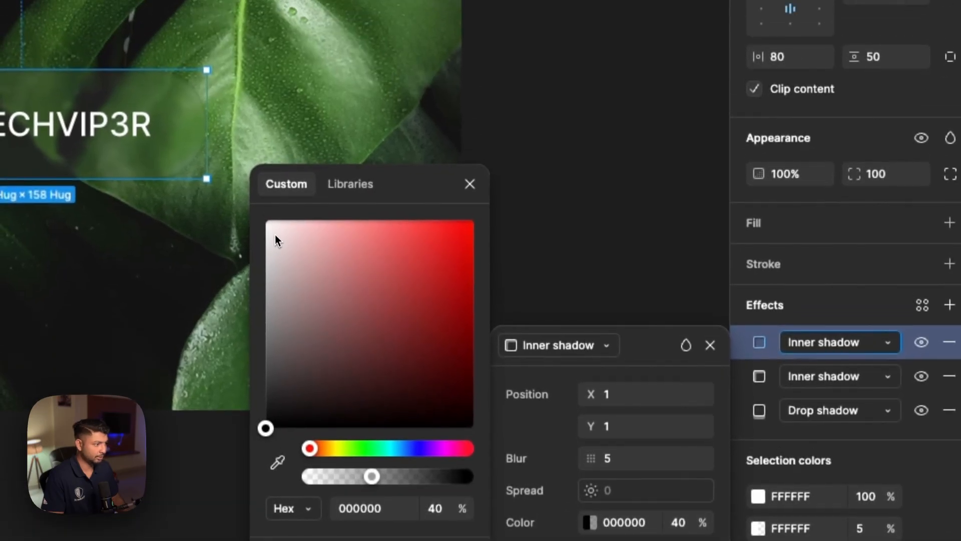
left_click_drag(265, 135, 234, 97)
left_click(685, 350)
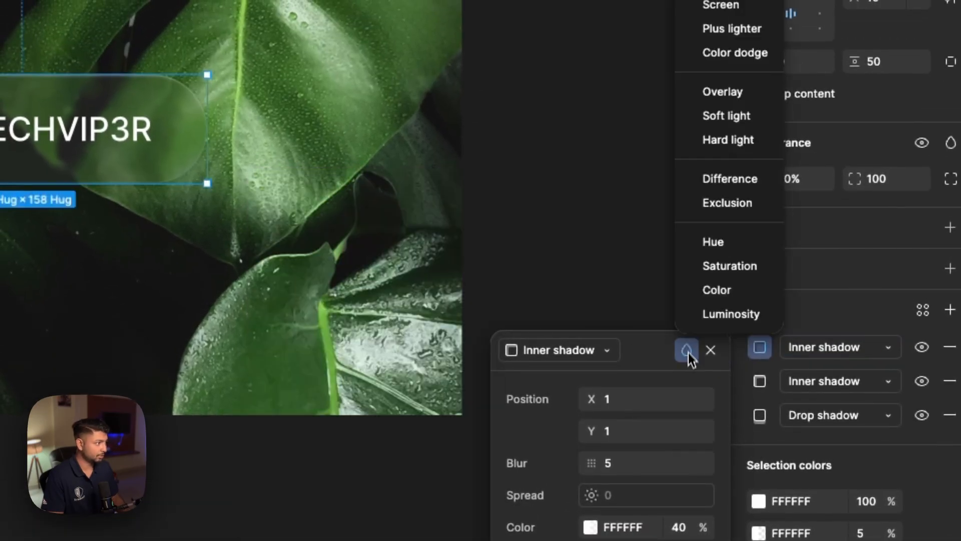
left_click(723, 92)
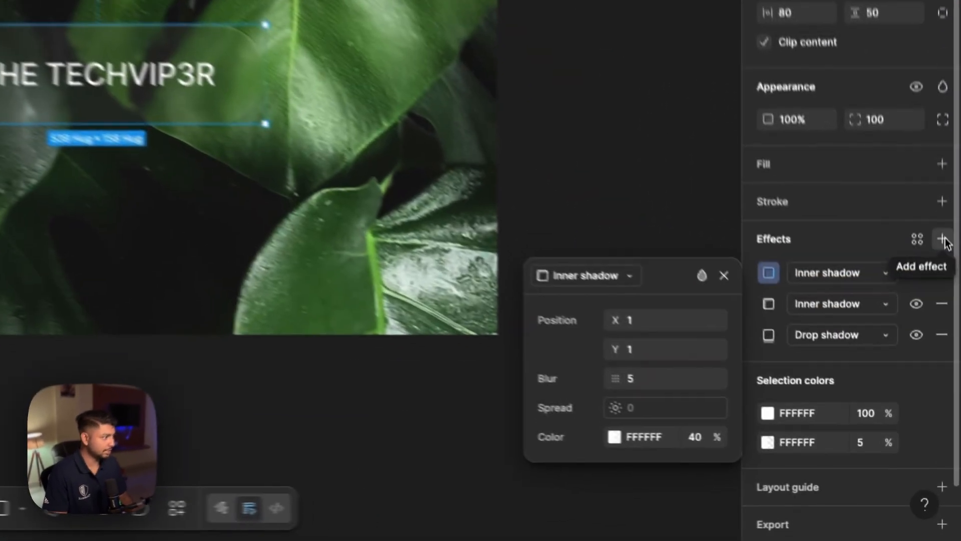
- Add a third inner shadow to Frame 1 with X offset 1, Y offset 1 and blur 1
left_click(950, 375)
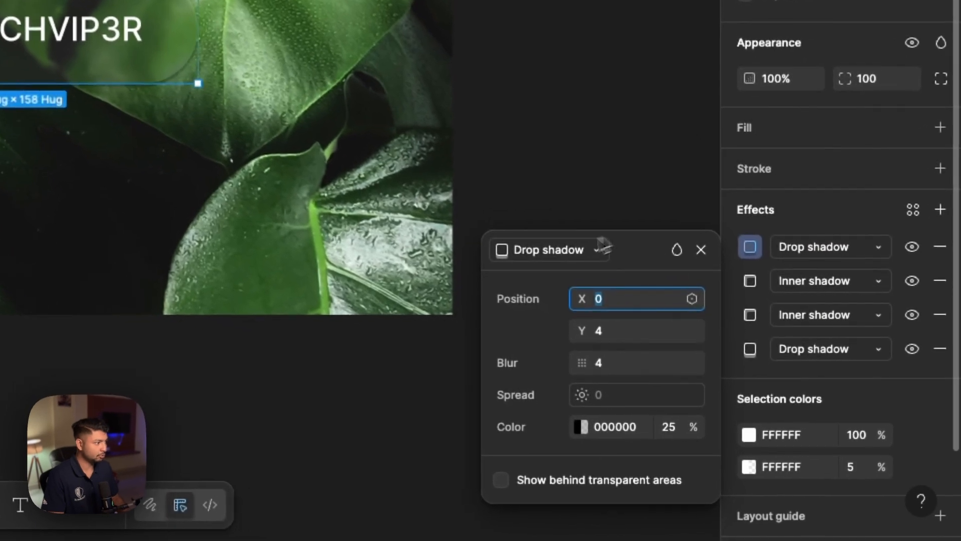
left_click(761, 378)
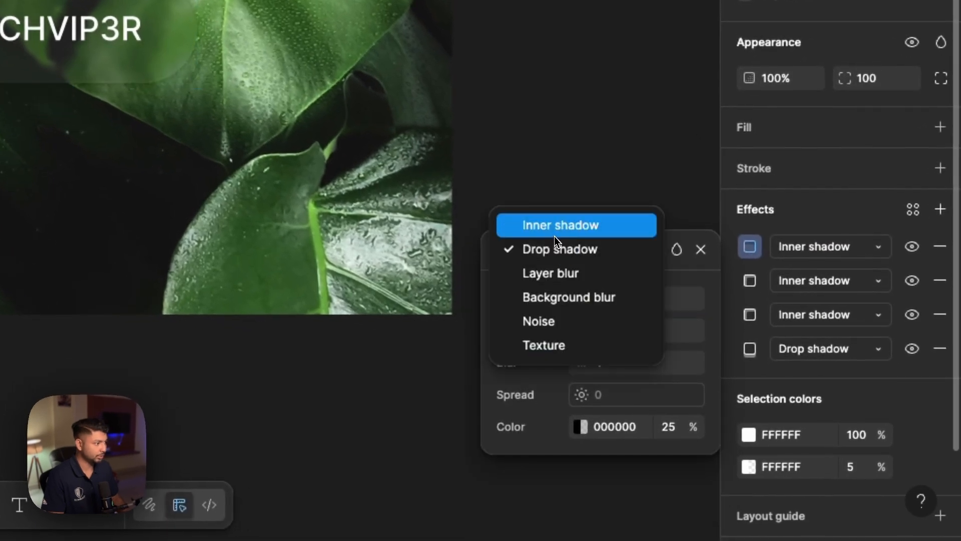
left_click(555, 236)
left_click(612, 300)
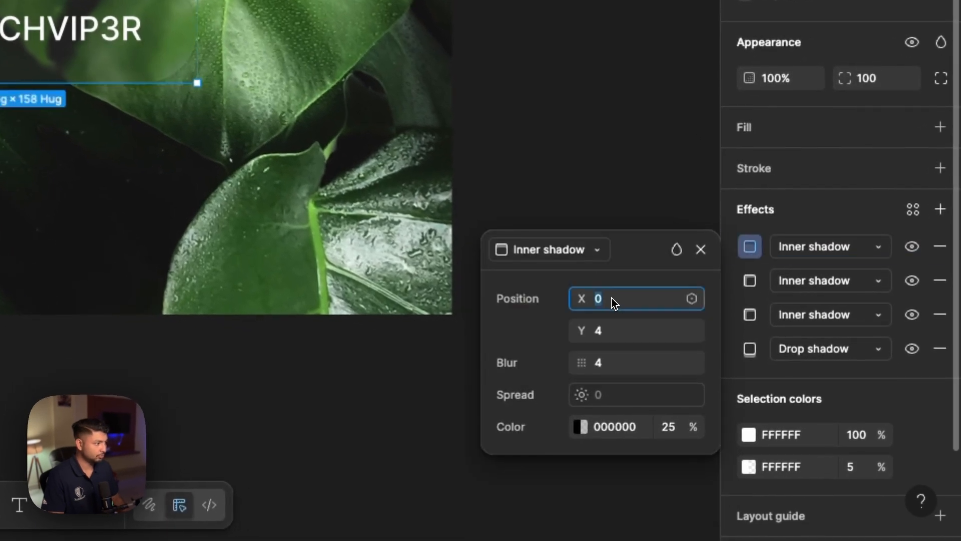
left_click(615, 333)
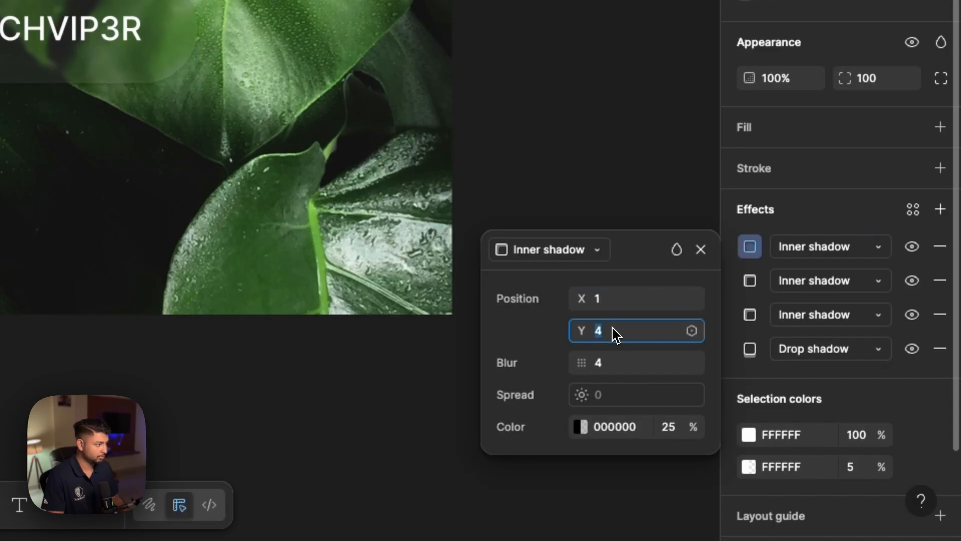
left_click(616, 368)
type("1")
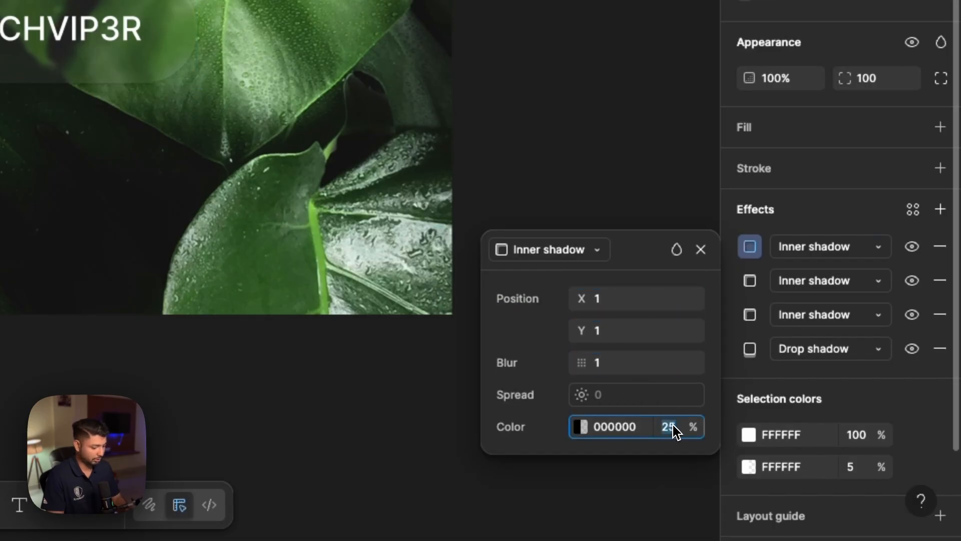
- Set the third inner shadow's colour to FFFFFF at 90% opacity with the Overlay blend mode
left_click(582, 427)
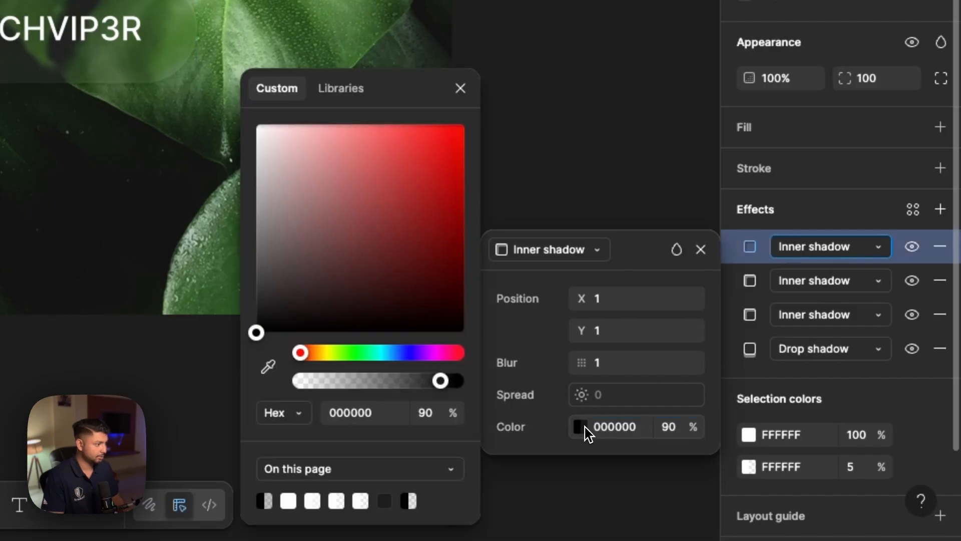
left_click_drag(342, 197, 233, 113)
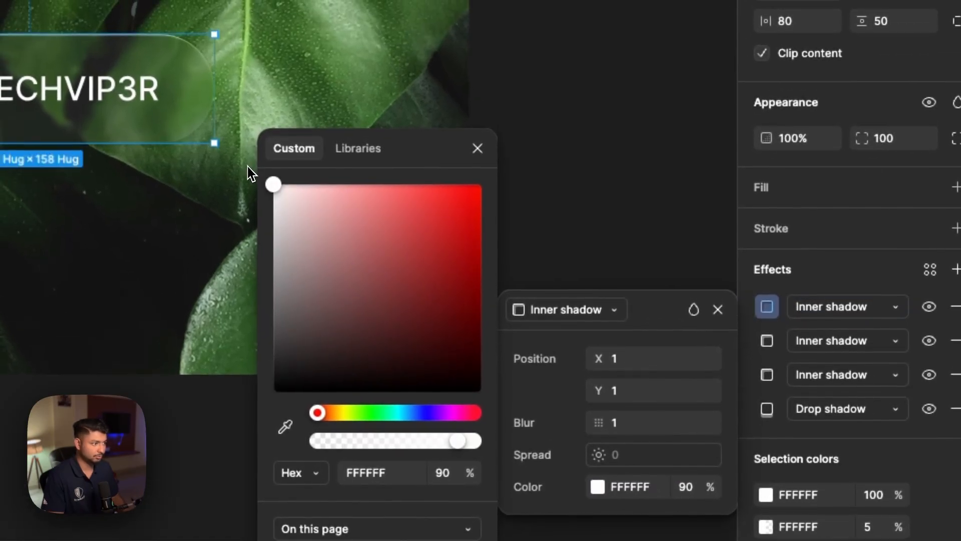
left_click(693, 309)
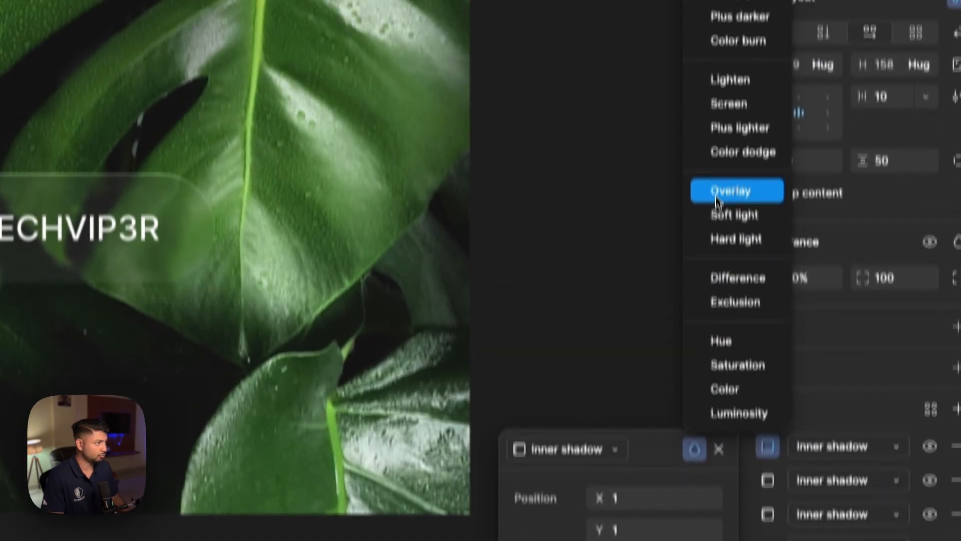
left_click(713, 52)
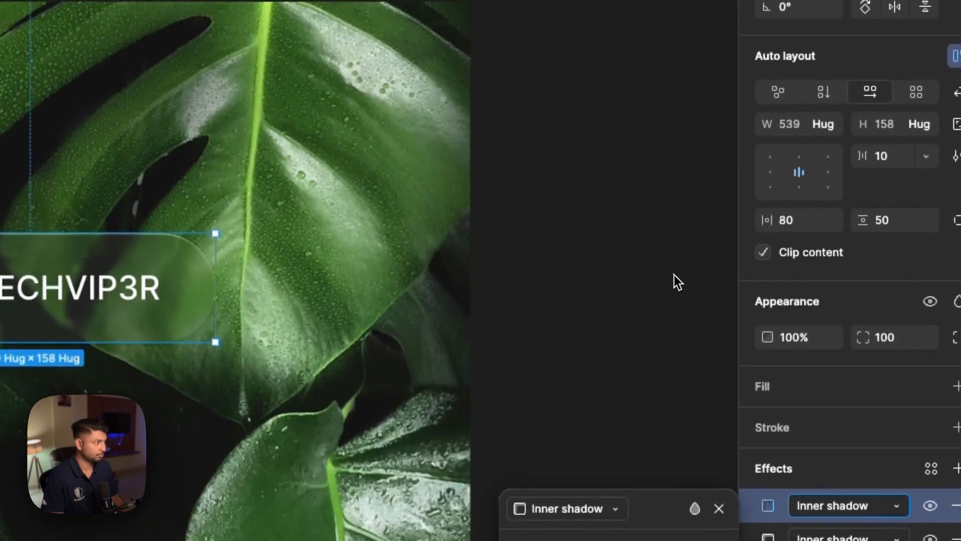
left_click(673, 275)
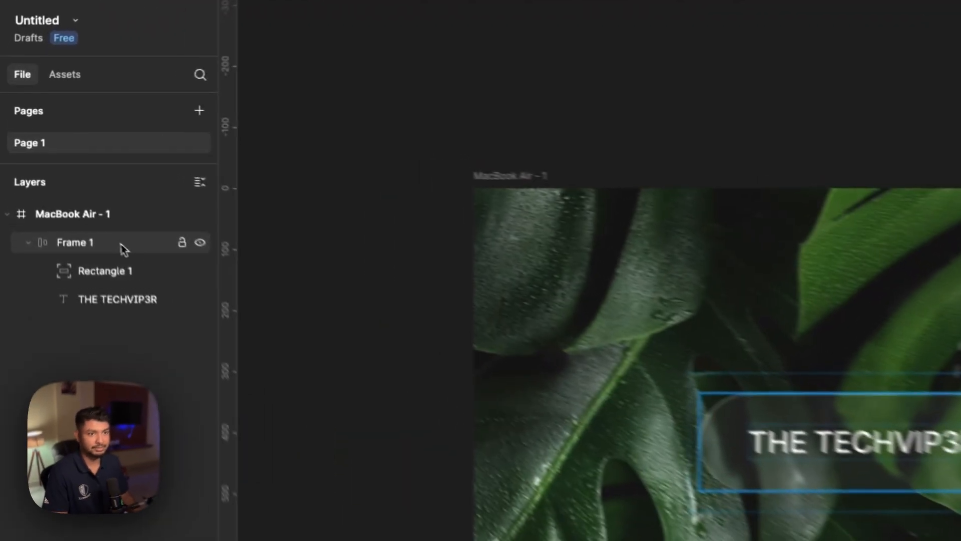
- Add a fourth inner shadow to Frame 1 with X and Y offsets of 1, blur 2 and 17% opacity
left_click(65, 172)
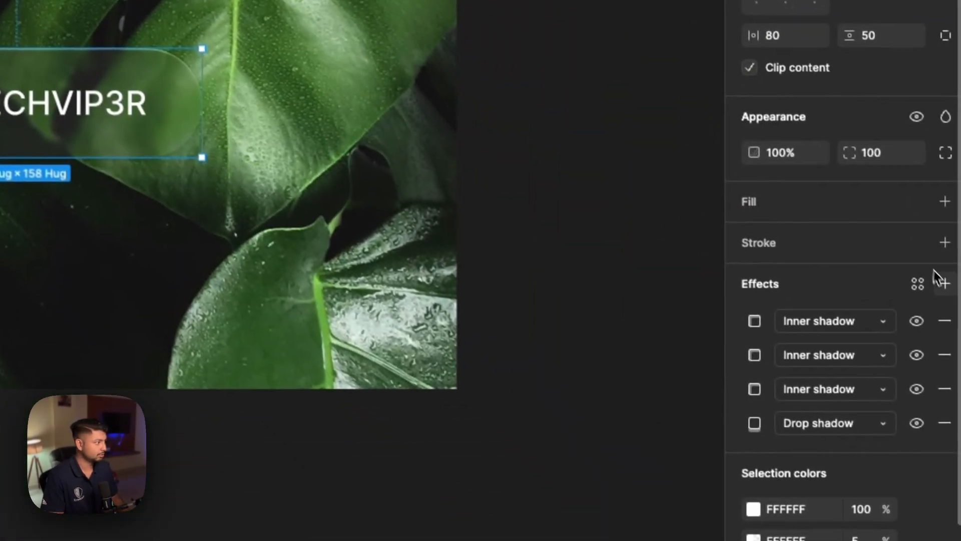
left_click(940, 279)
left_click(575, 319)
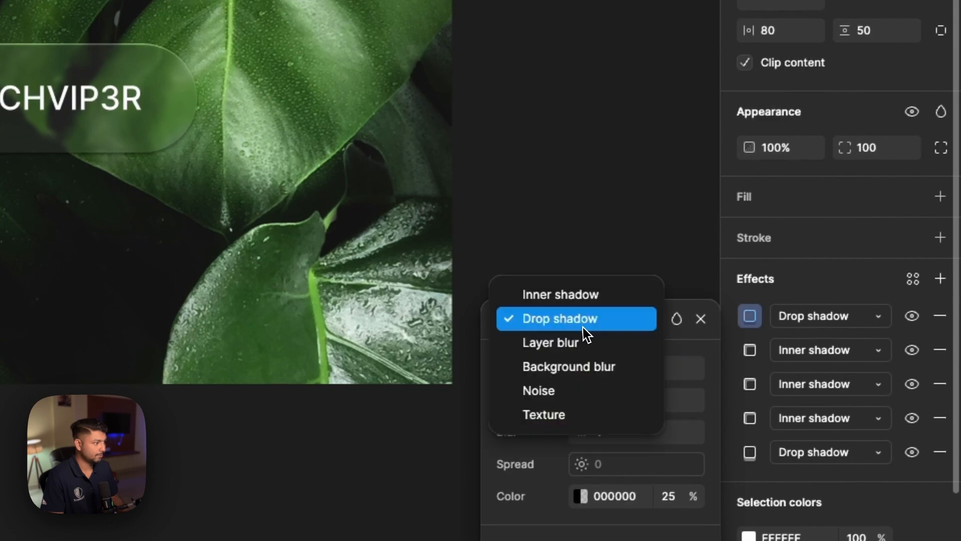
left_click(571, 295)
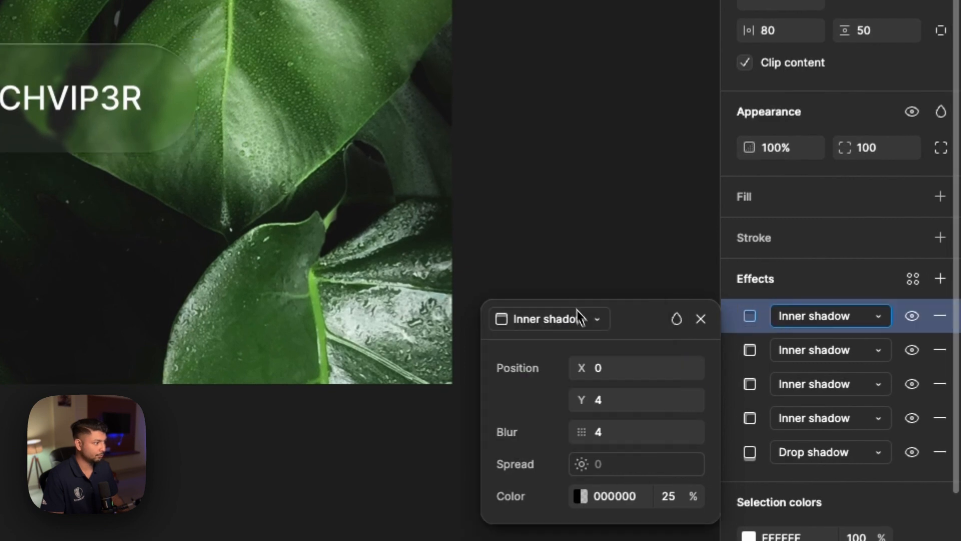
left_click(609, 370)
left_click(612, 400)
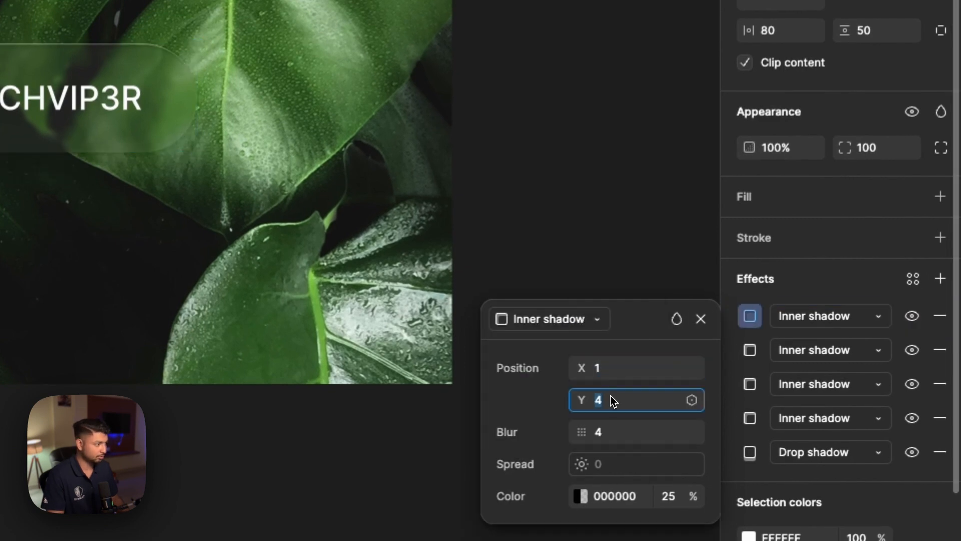
type("1")
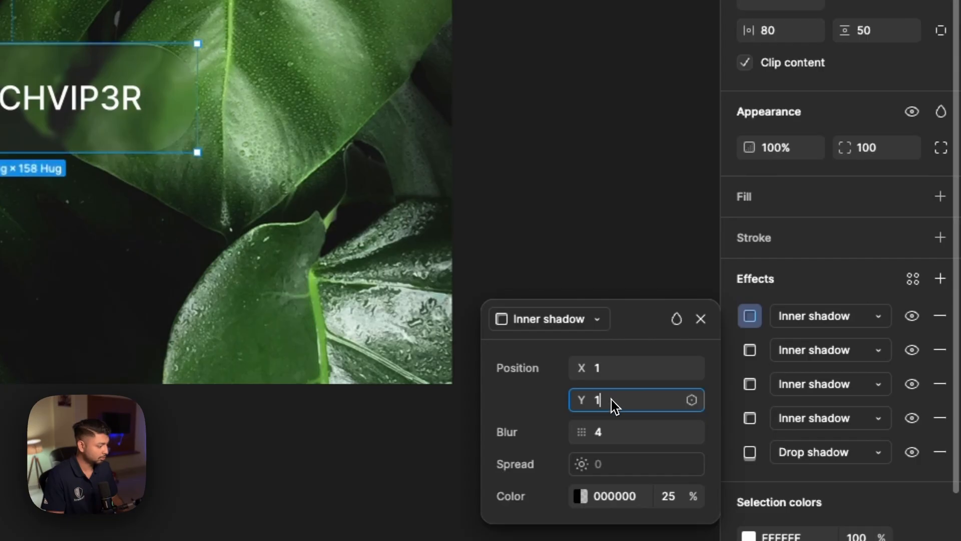
left_click(615, 427)
type("2")
left_click(672, 498)
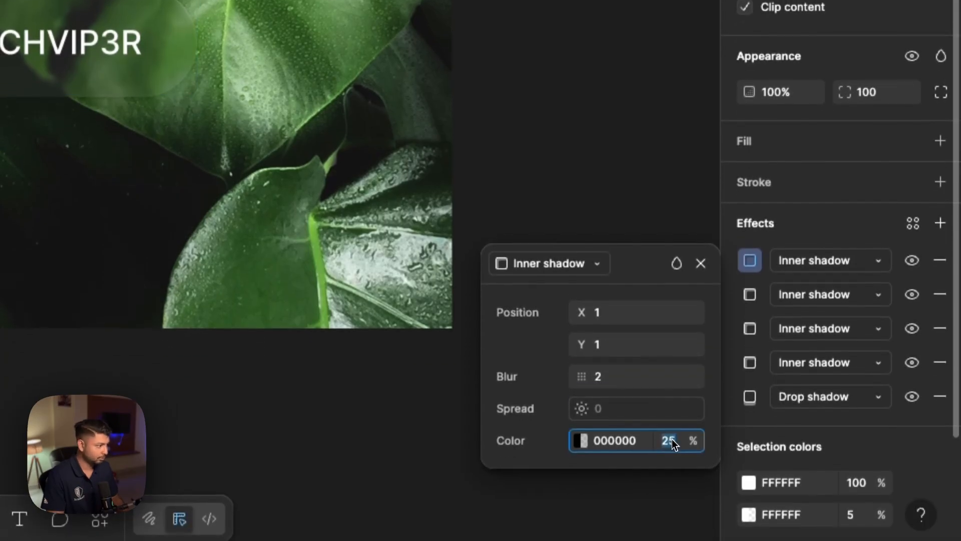
type("17")
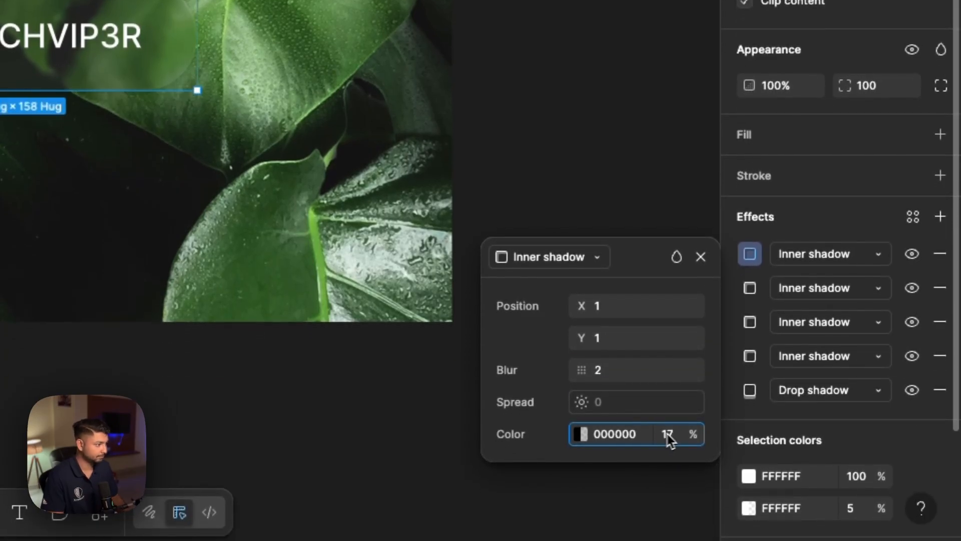
- Set the fourth inner shadow's X and Y offsets to -1 and its colour to FFFFFF
left_click(597, 311)
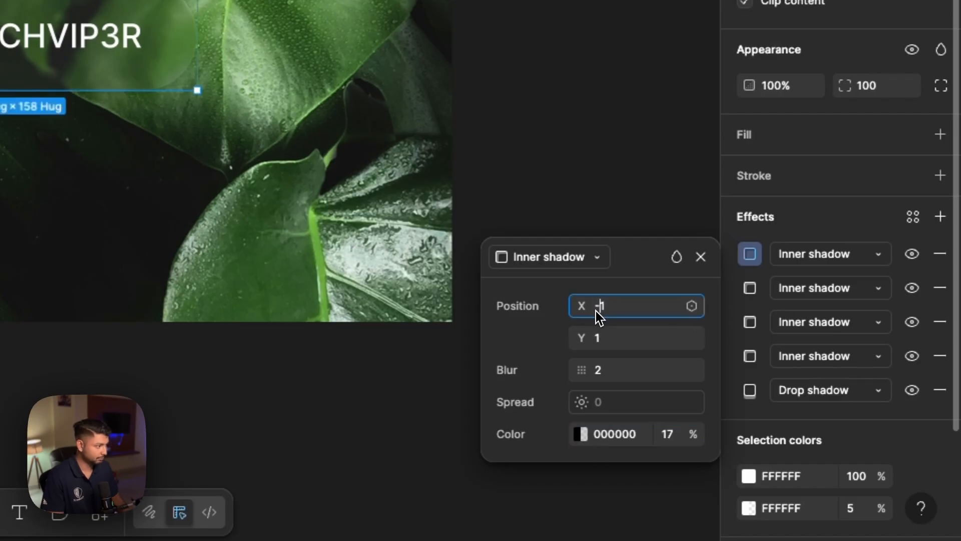
type("-")
left_click(599, 338)
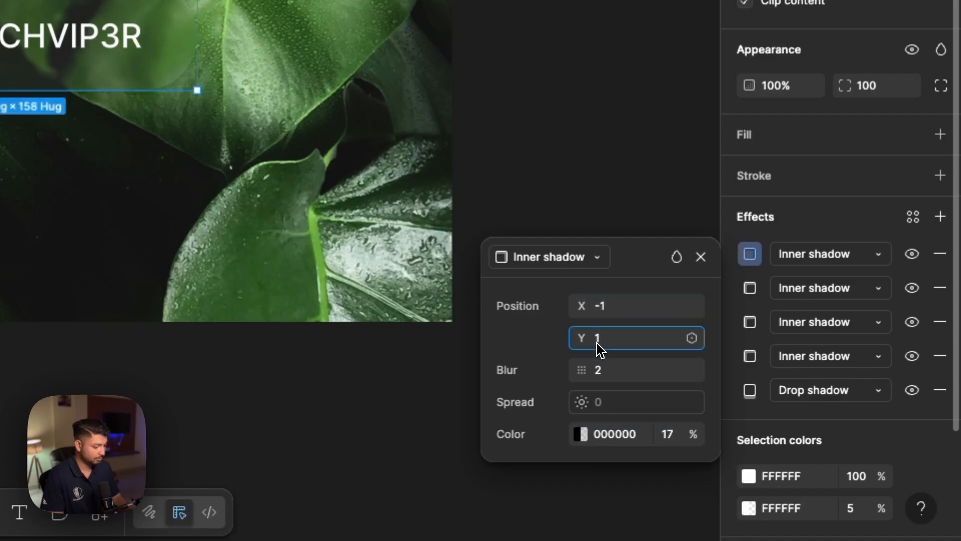
left_click(581, 434)
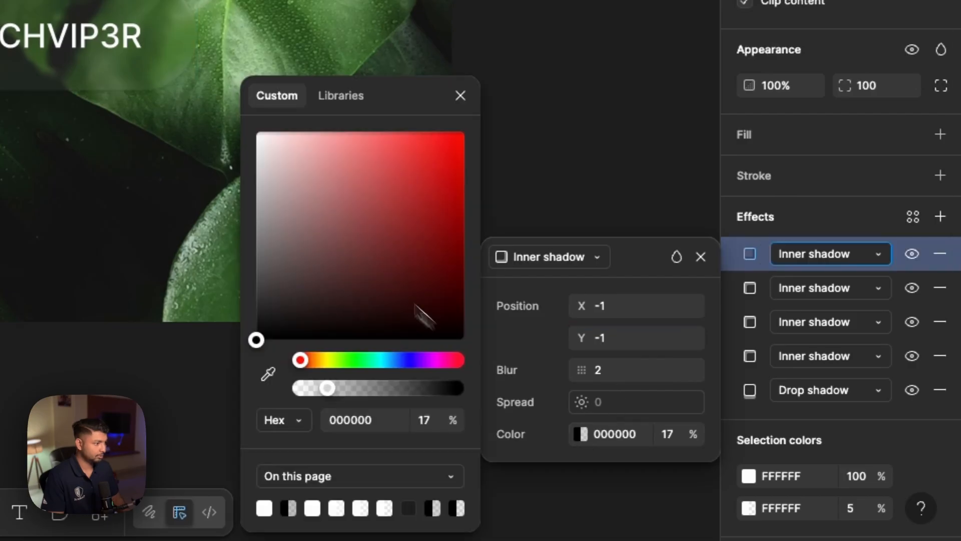
left_click_drag(259, 159, 246, 101)
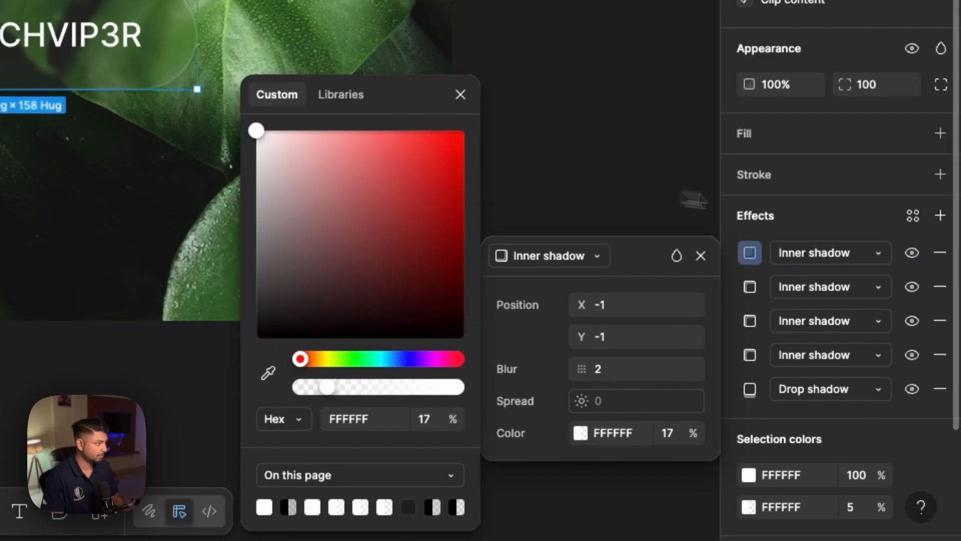
- Add a fifth inner shadow to Frame 1 with X and Y offsets of -1 and blur 5
left_click(940, 210)
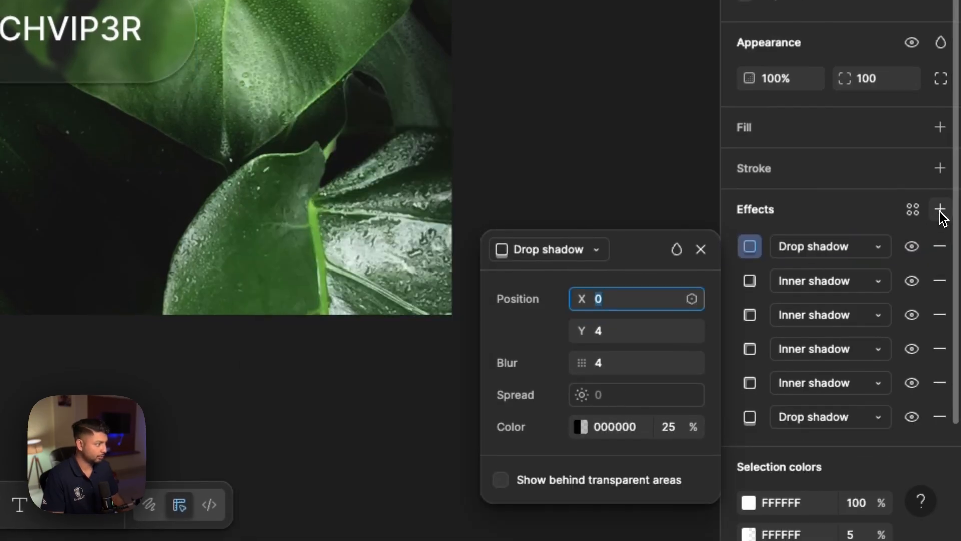
left_click(584, 256)
left_click(563, 224)
left_click(609, 300)
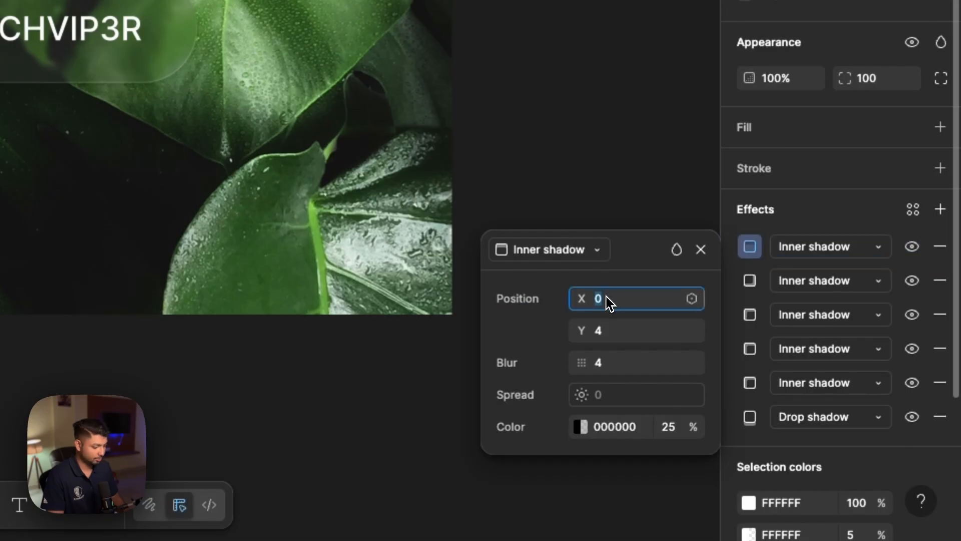
left_click(610, 332)
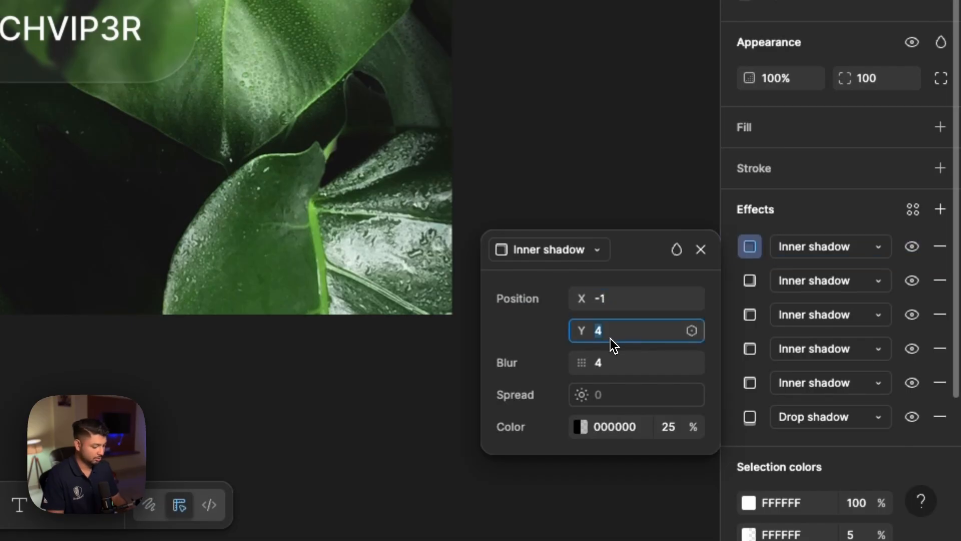
left_click(611, 373)
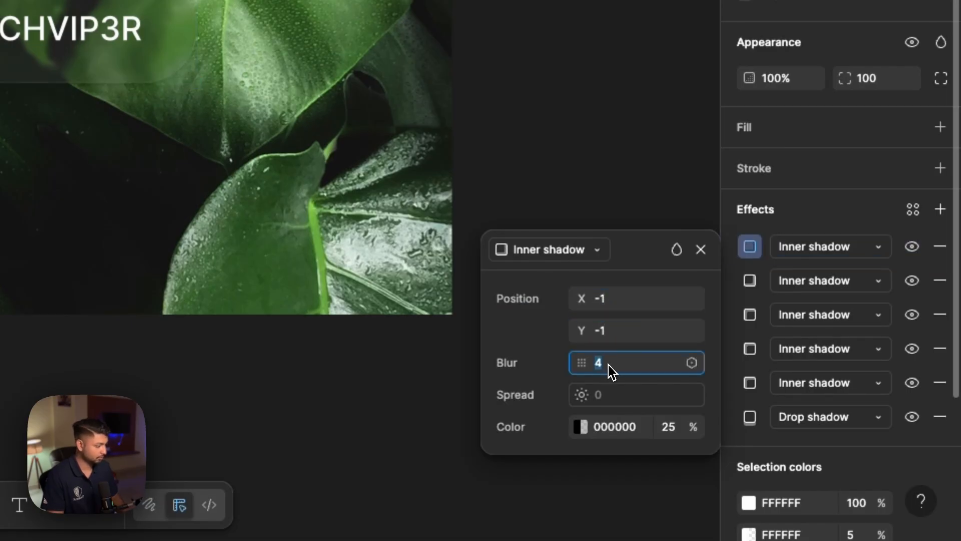
- Set the fifth inner shadow's colour to FFFFFF at 40% opacity with the Overlay blend mode
left_click(669, 426)
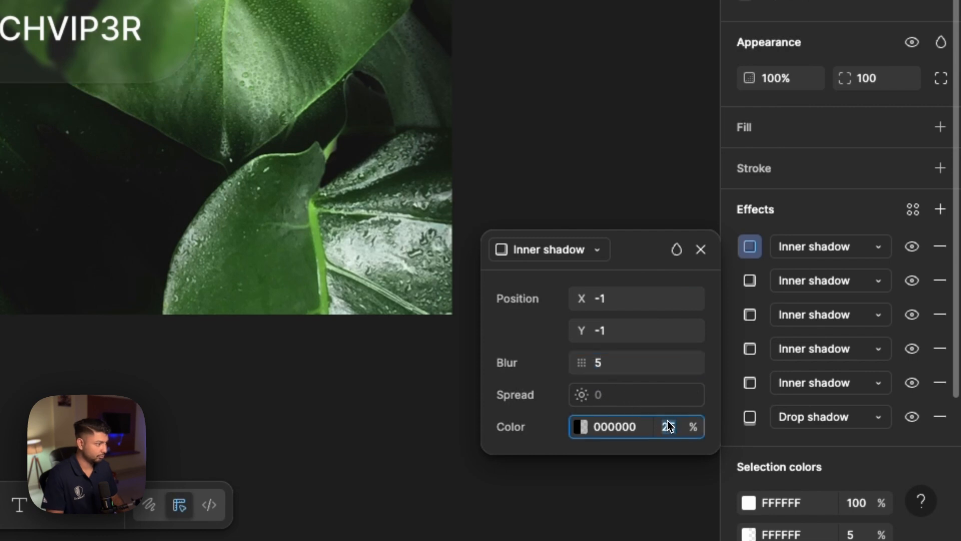
left_click(582, 426)
left_click_drag(261, 241, 242, 200)
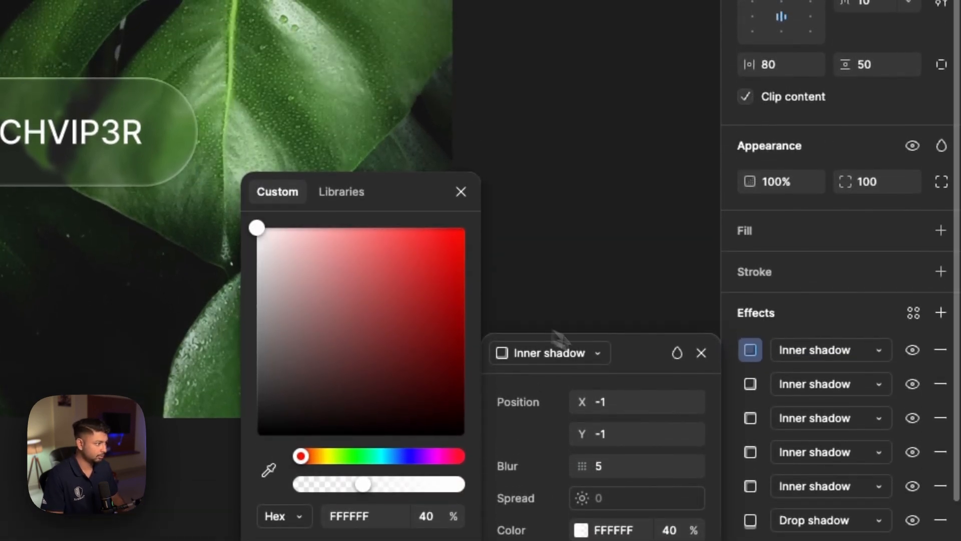
left_click(676, 352)
left_click(703, 100)
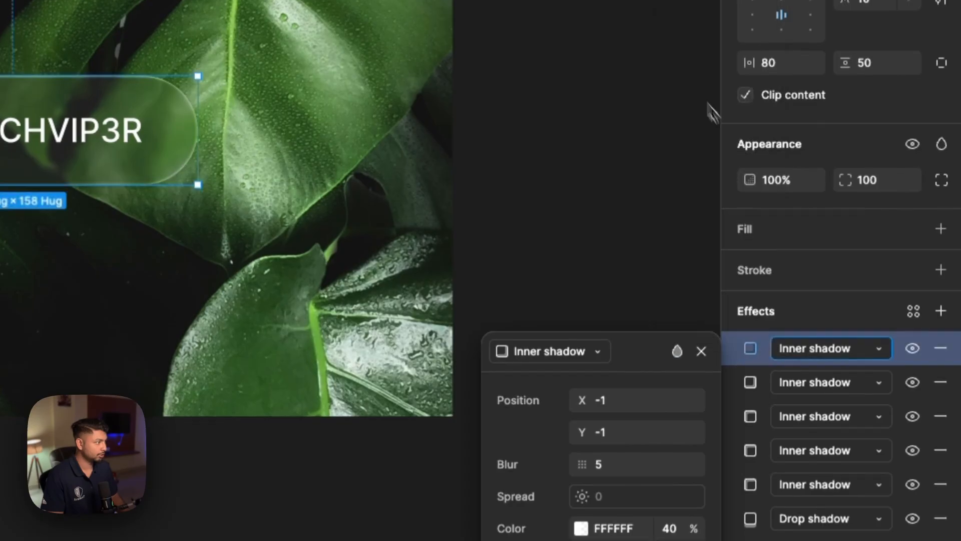
- Add a sixth inner shadow to Frame 1 with X and Y offsets of -1 and blur 1
left_click(940, 311)
left_click(568, 356)
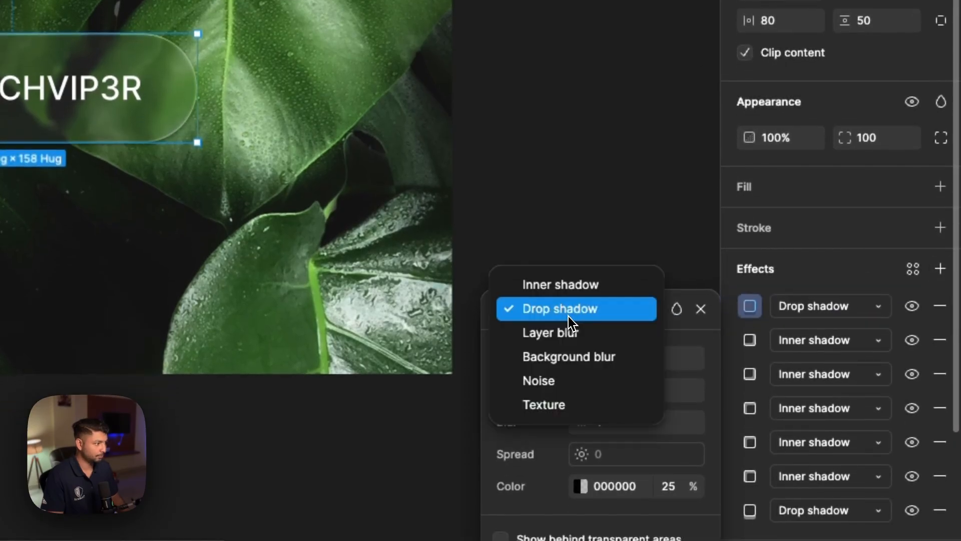
left_click(561, 284)
left_click(609, 359)
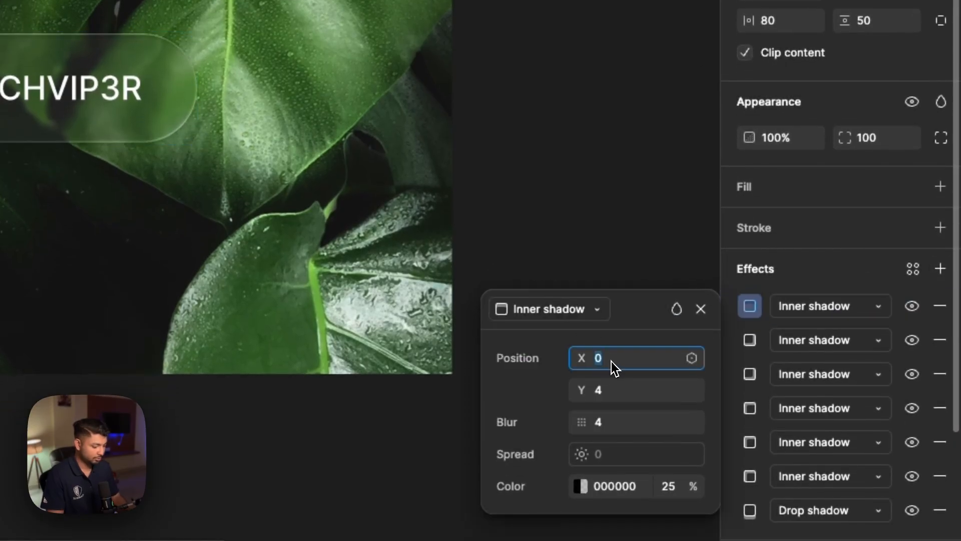
type("-1")
left_click(615, 397)
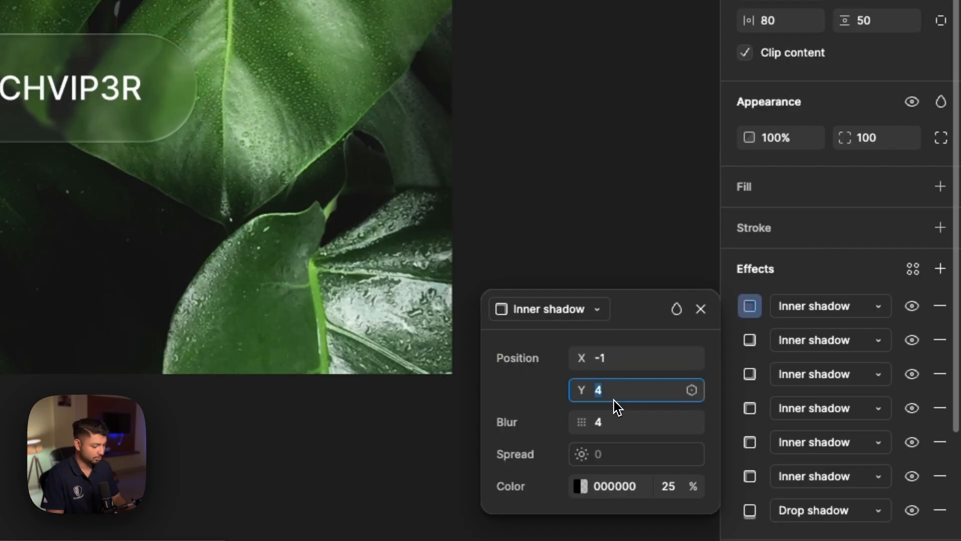
left_click(617, 427)
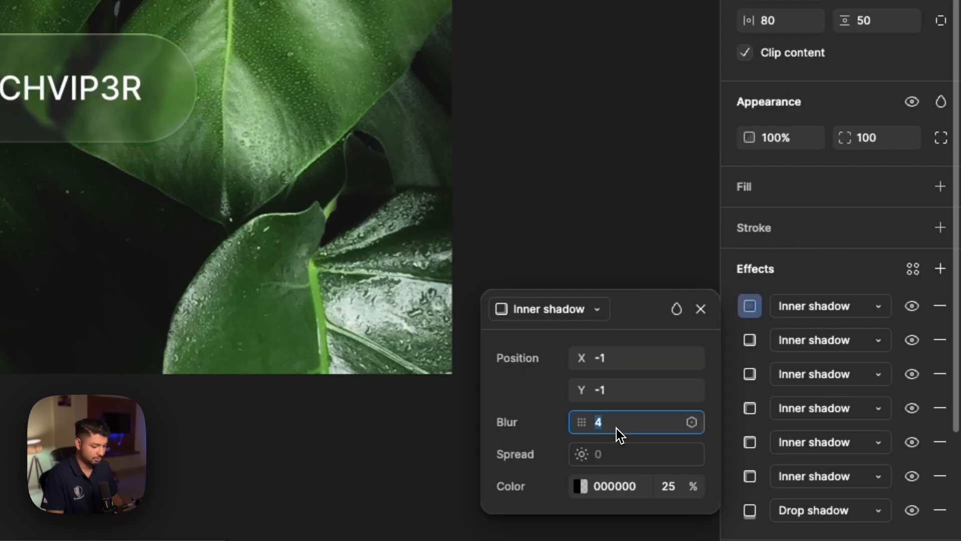
type("1")
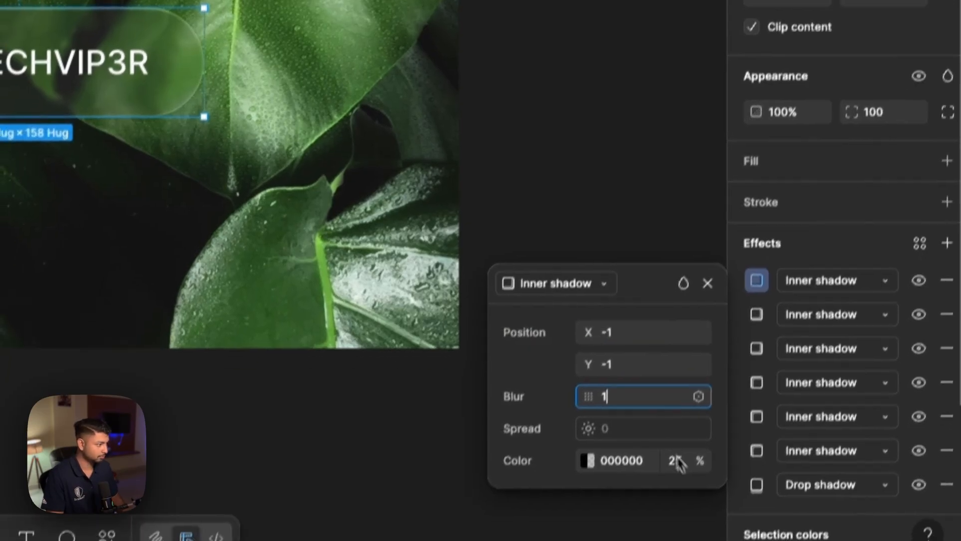
- Set the sixth inner shadow's colour to FFFFFF at 90% opacity with the Overlay blend mode
left_click(677, 488)
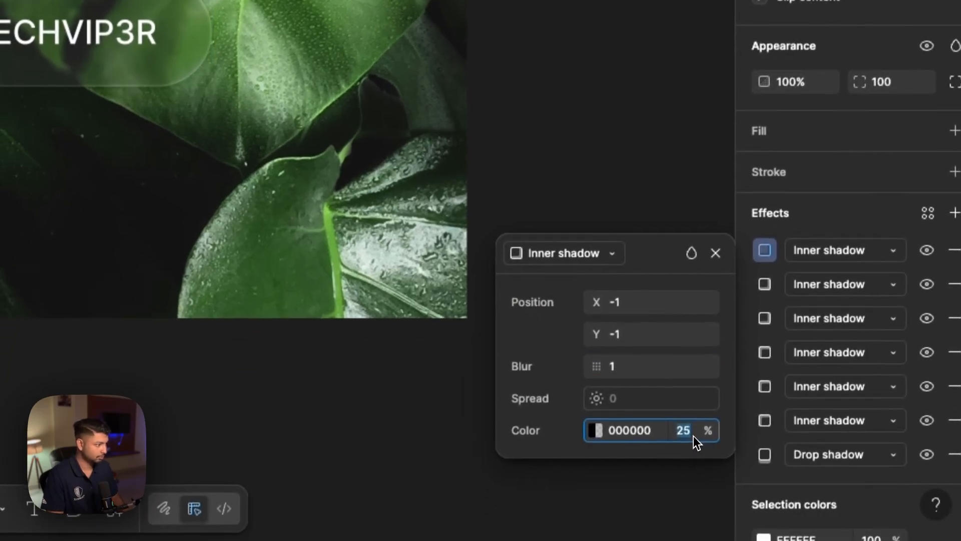
type("90")
key("Return")
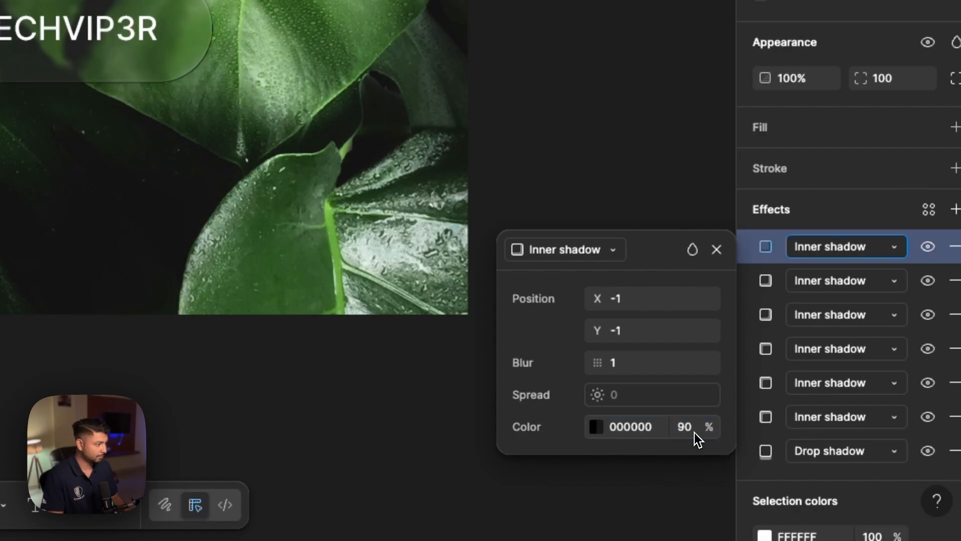
left_click(595, 426)
left_click_drag(323, 156, 252, 134)
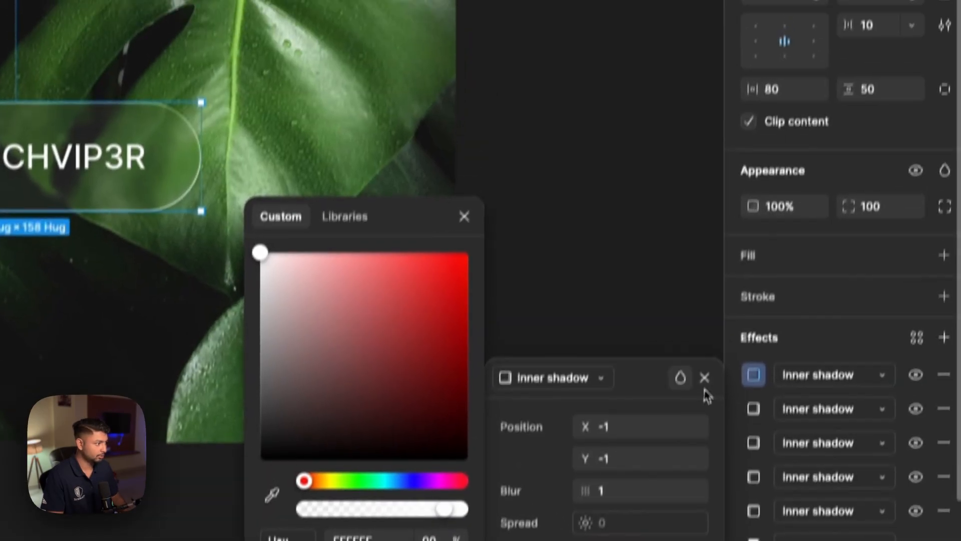
left_click(692, 249)
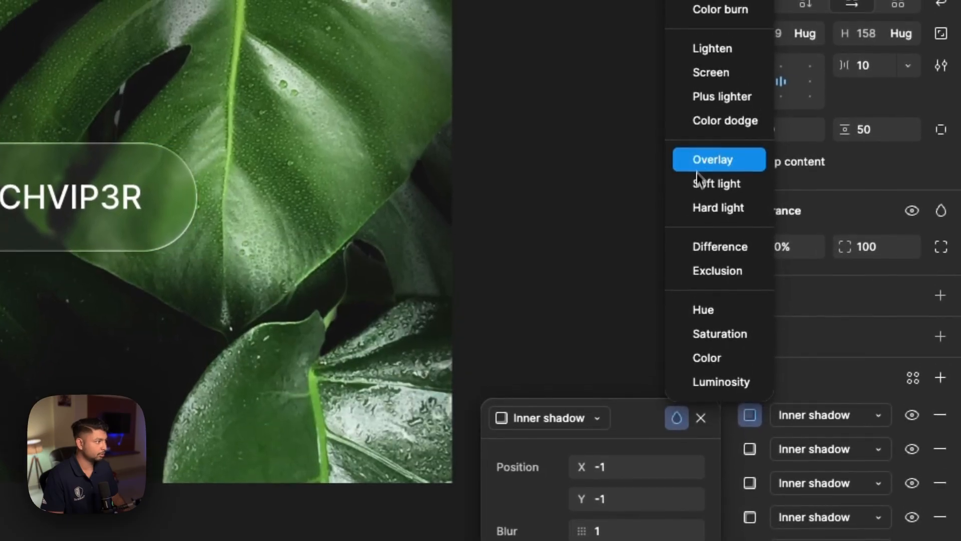
left_click(699, 157)
left_click(525, 111)
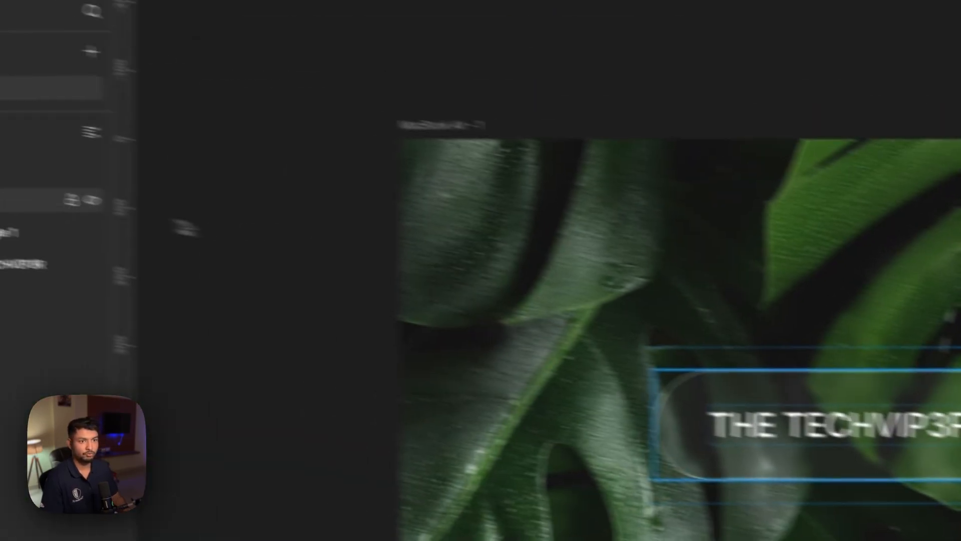
- Move the glass pill across the leaf background to check the effect, and return it to the artboard's horizontal centre
left_click(134, 218)
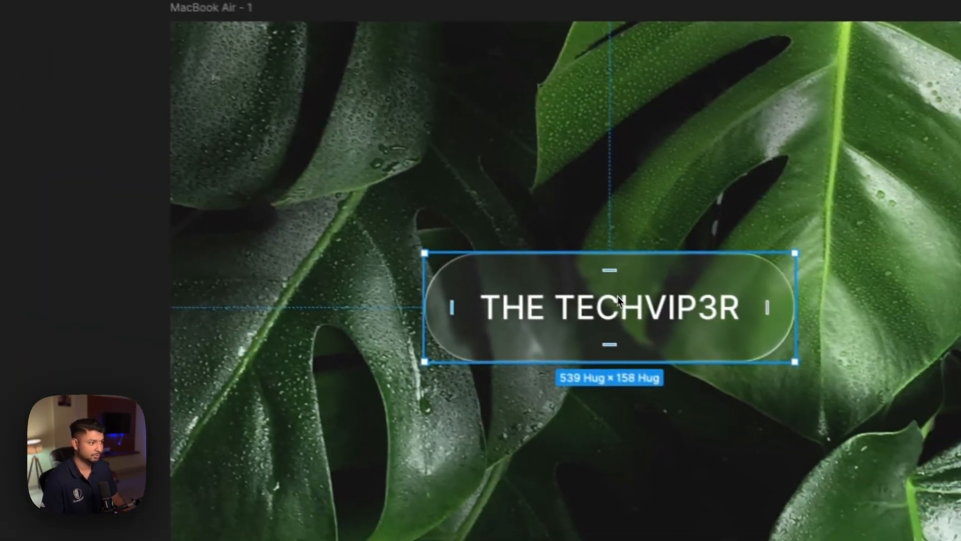
left_click_drag(620, 303, 645, 302)
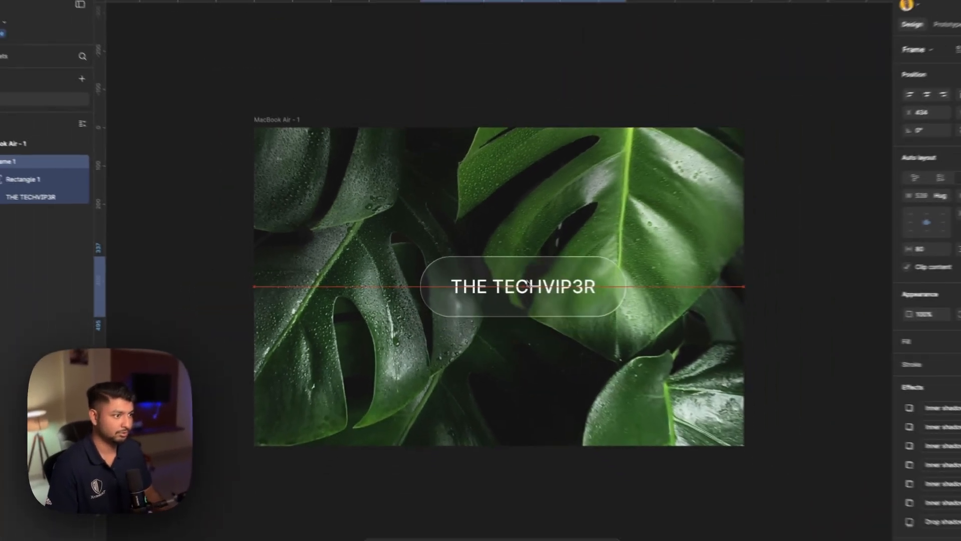
left_click_drag(530, 286, 498, 287)
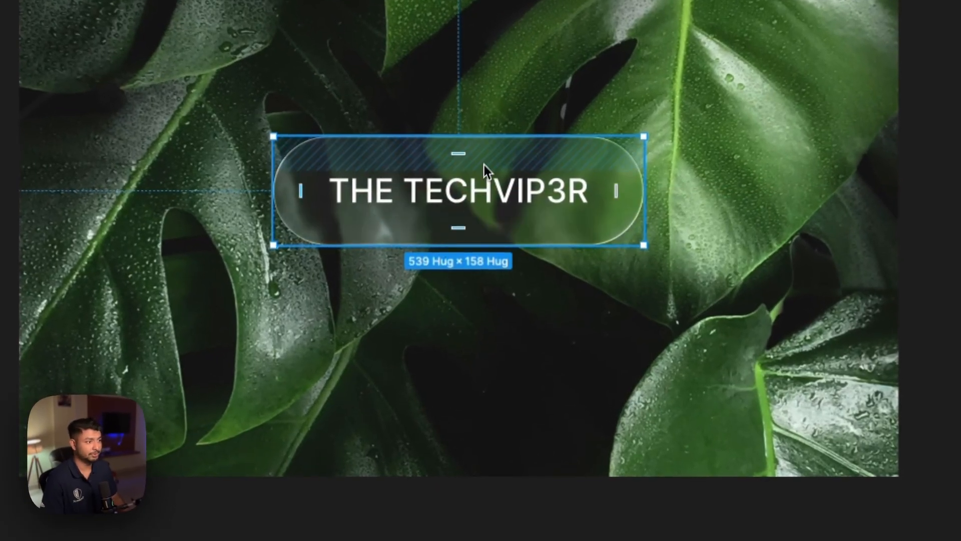
- Duplicate the THE TECHVIP3R pill directly below the original
left_click(438, 374)
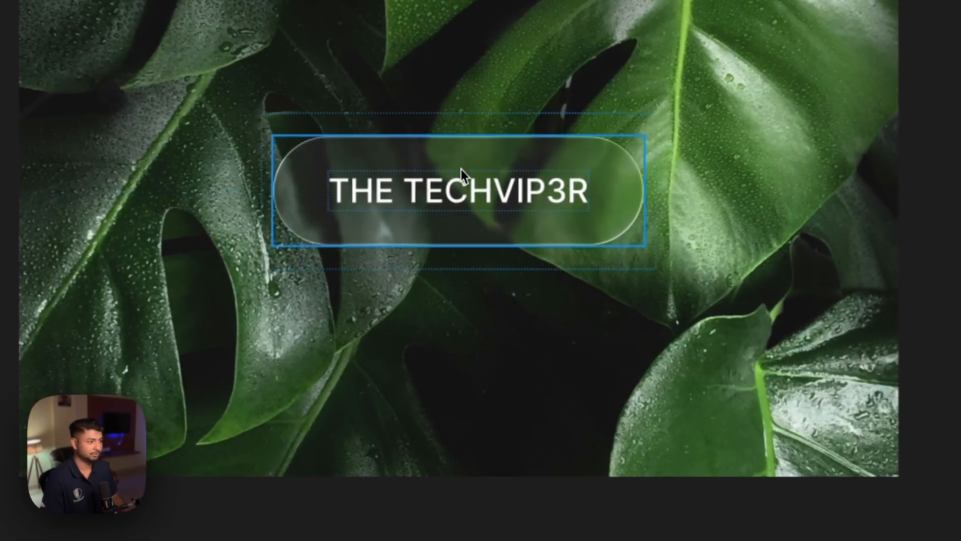
left_click_drag(461, 169, 461, 235)
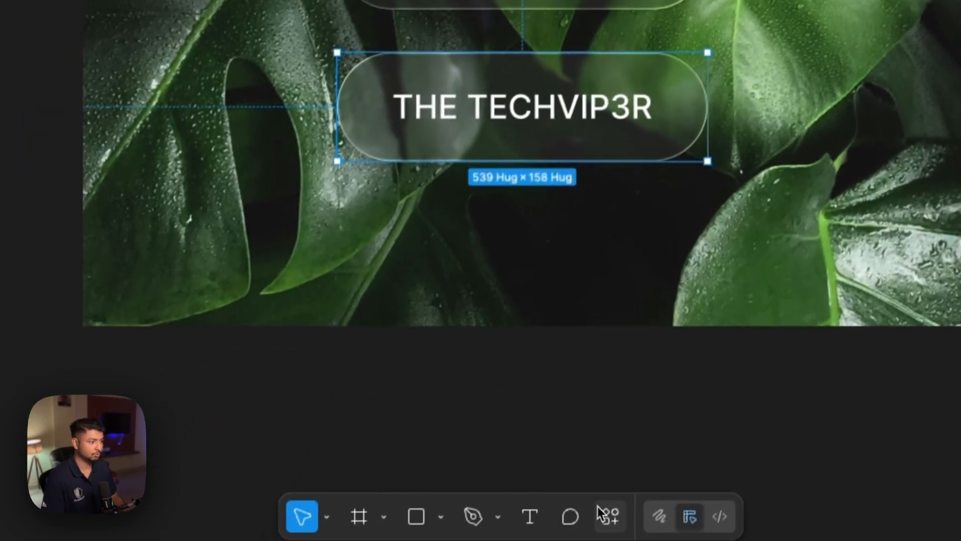
- Import a solid Google G icon from the Iconify plugin as a frame, with size 30 and colour #fff
left_click(640, 481)
left_click(615, 505)
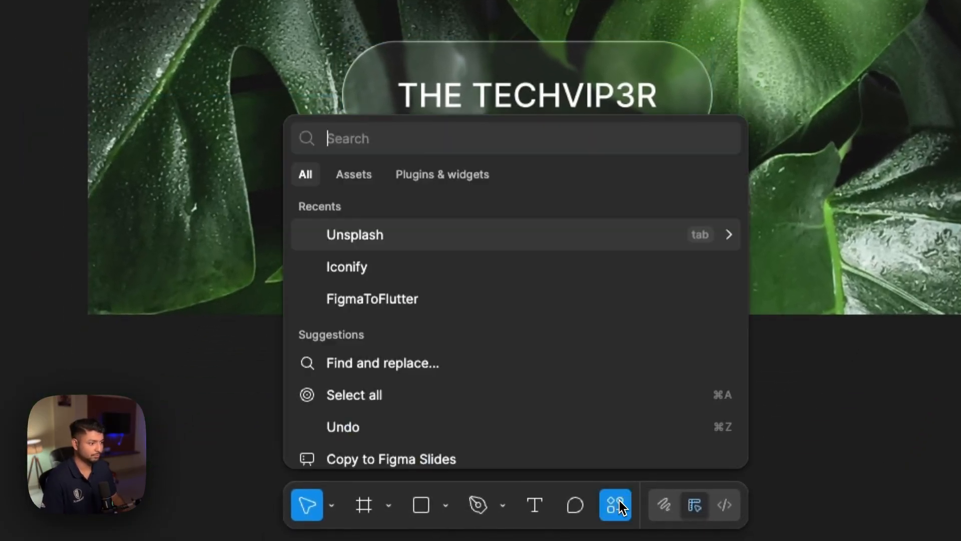
left_click(397, 274)
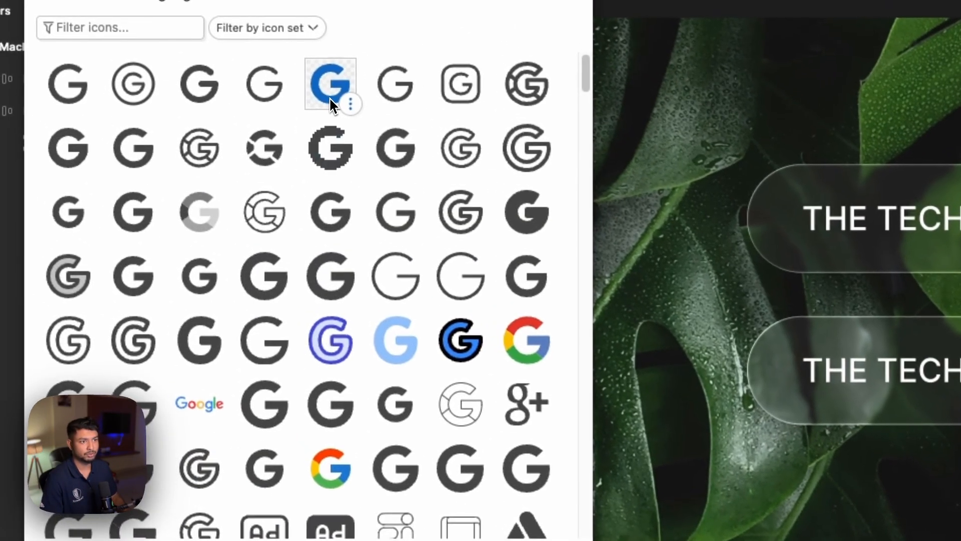
left_click(329, 97)
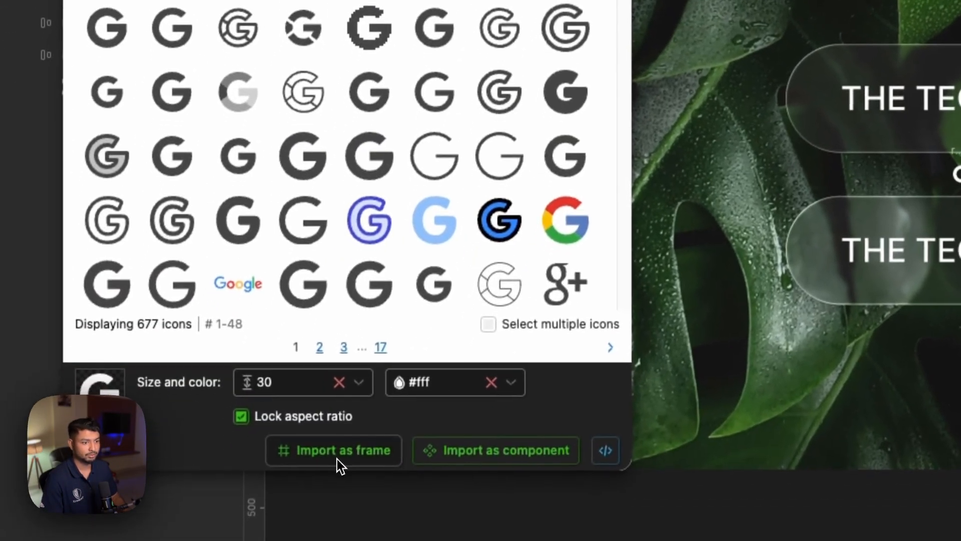
left_click(338, 459)
left_click(381, 80)
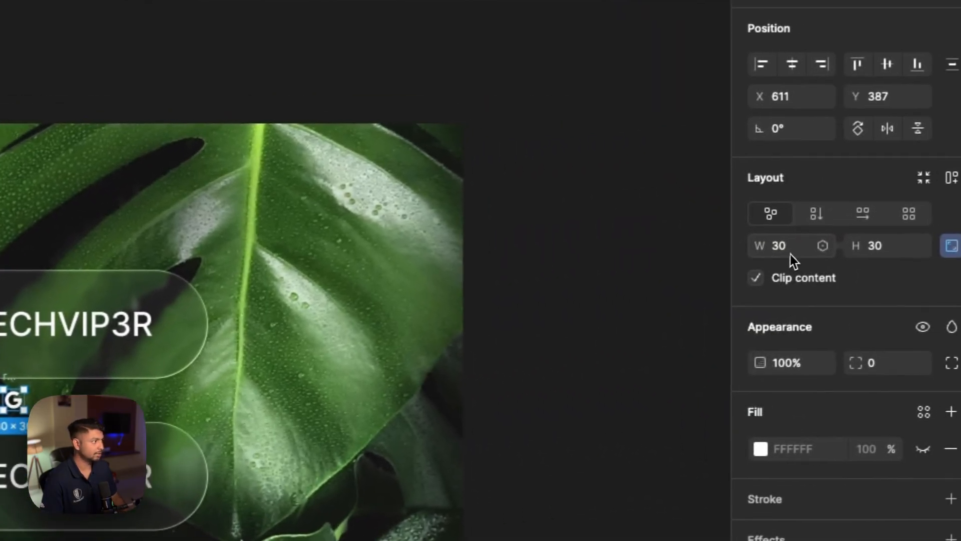
- Resize the imported Google icon to 80 × 80 with its aspect ratio locked
left_click(780, 250)
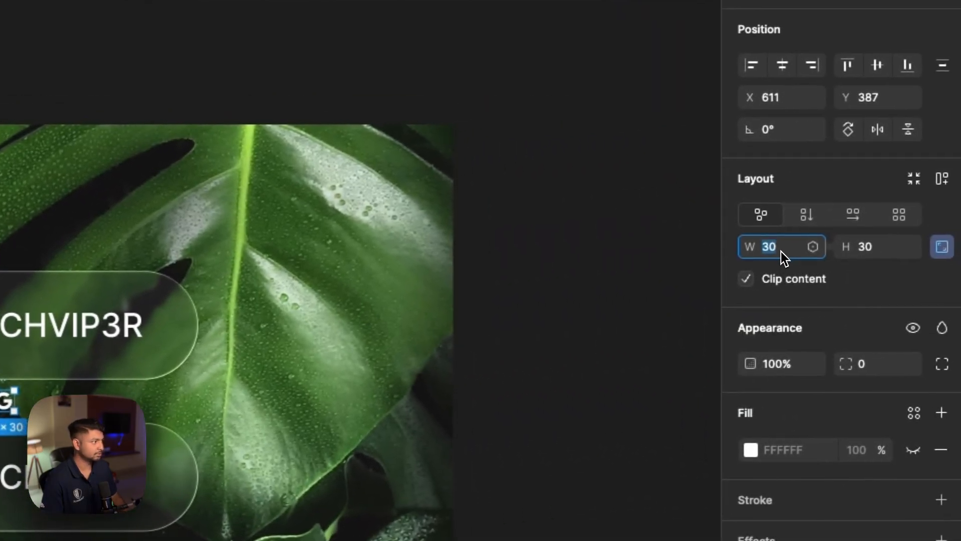
type("80")
key("Return")
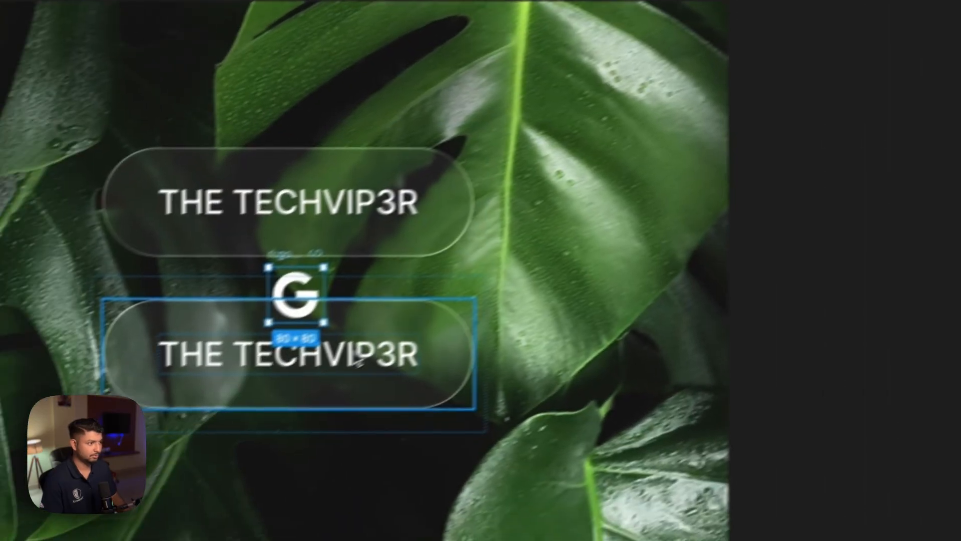
- Replace the text in the lower pill with the Google icon by cutting the icon's frame and pasting it inside the pill
left_click(356, 362)
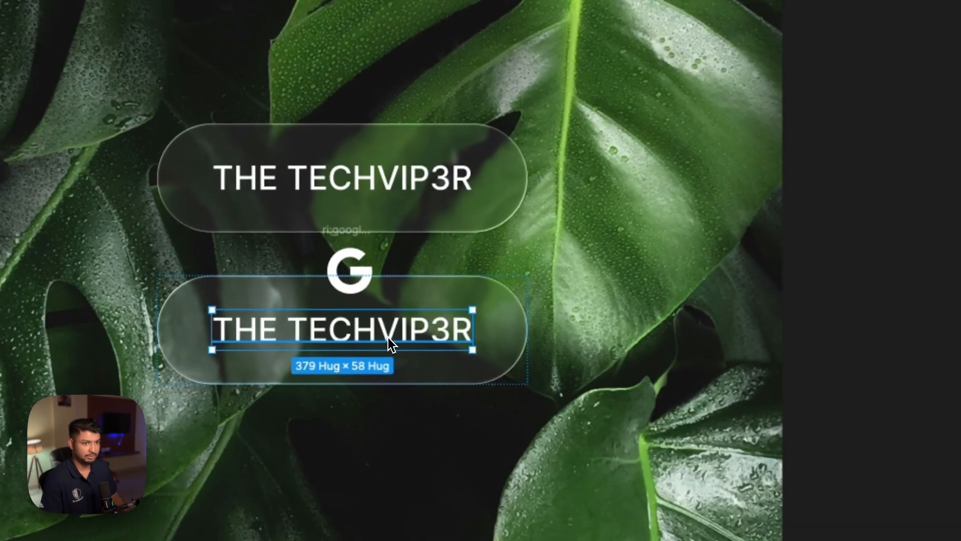
key("Delete")
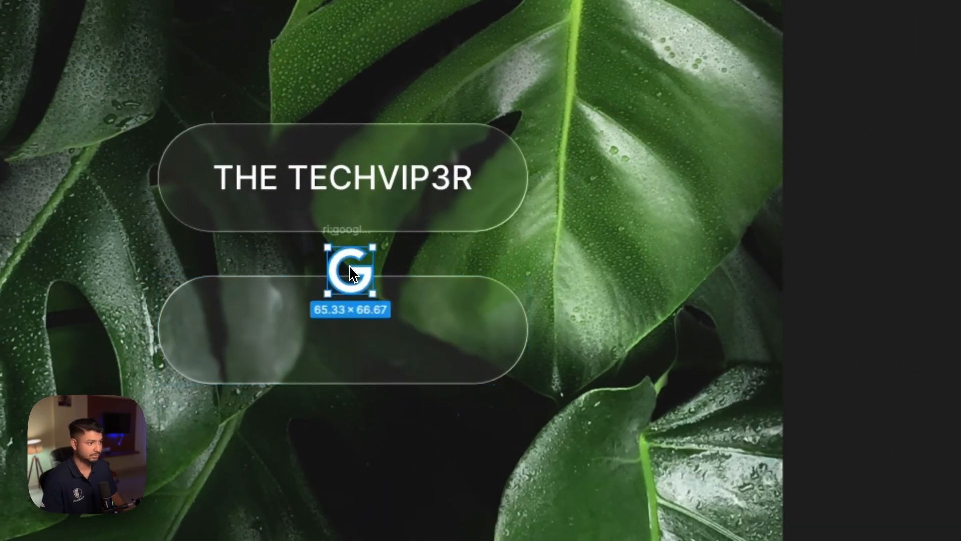
left_click(342, 234)
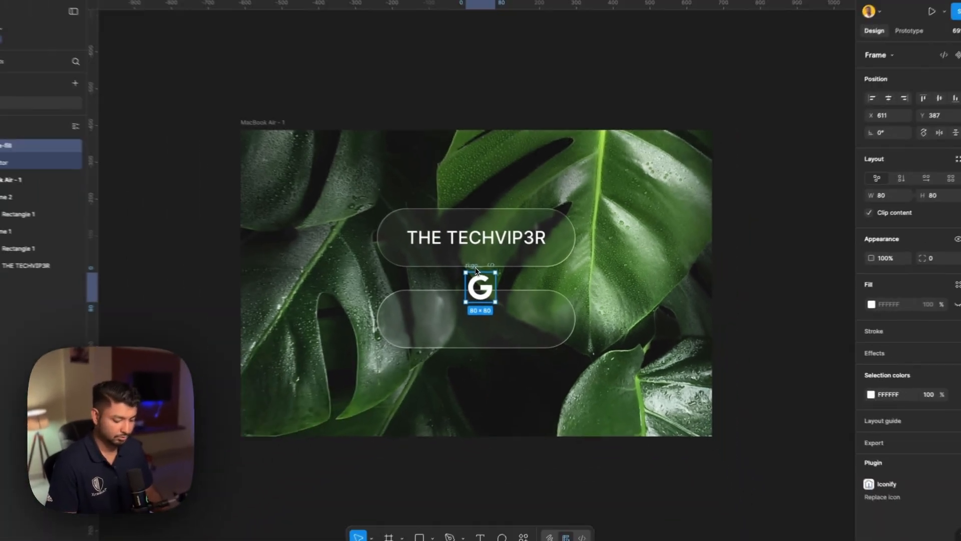
key("Delete")
left_click(473, 313)
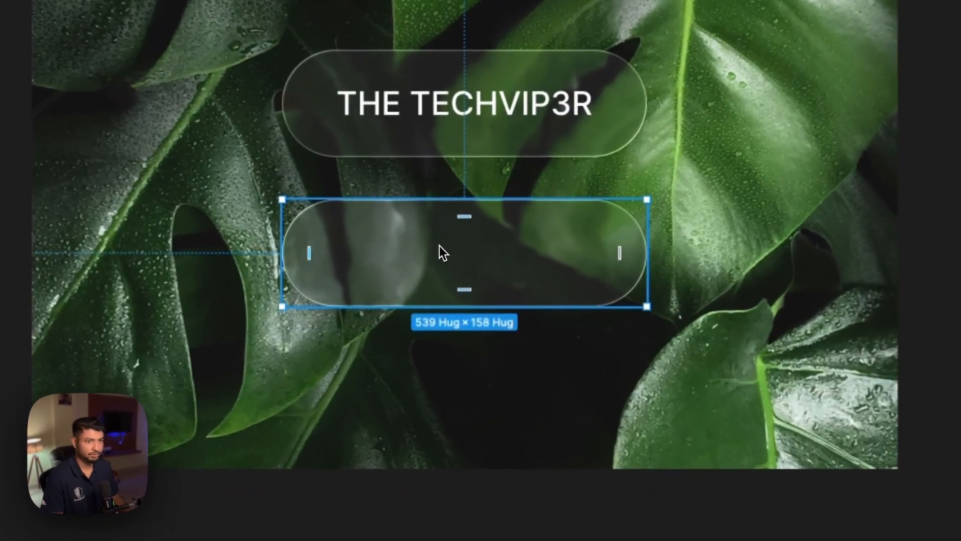
key("ctrl+v")
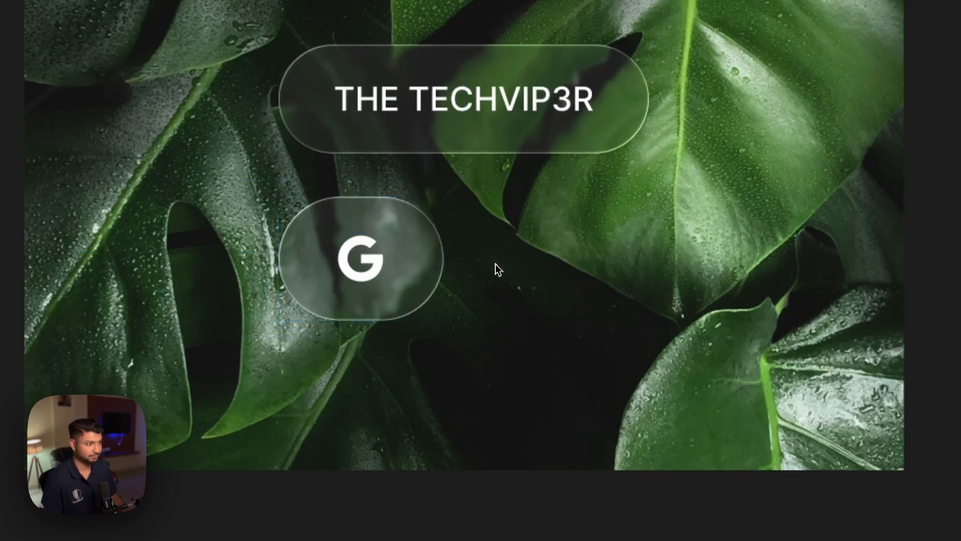
- Move the Google icon pill closer beneath the text pill and place a duplicate to the right of it
left_click_drag(423, 266, 416, 251)
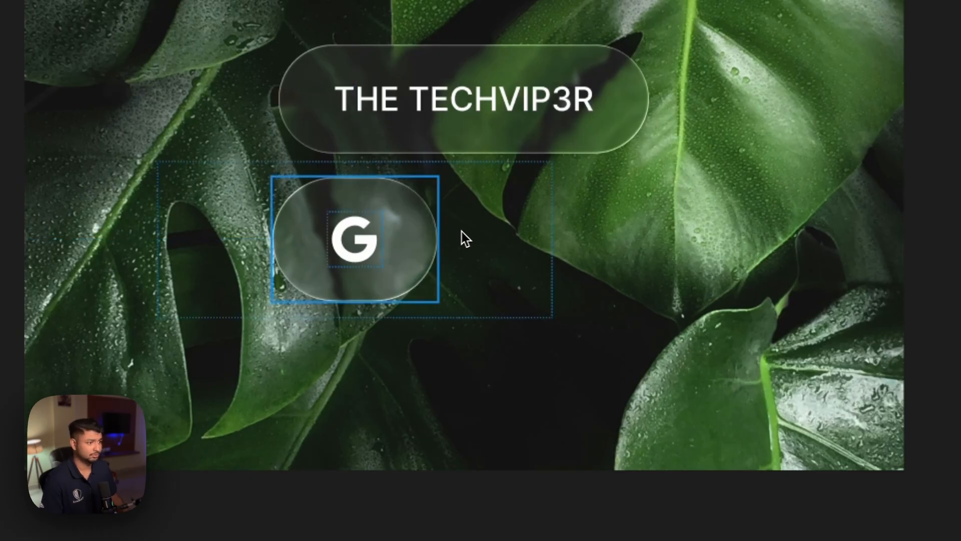
left_click_drag(389, 236, 620, 235)
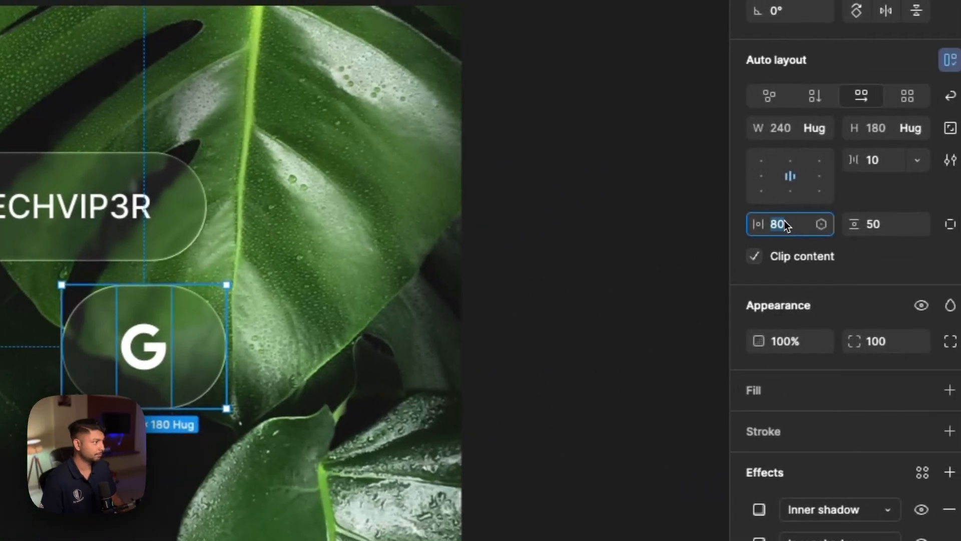
- Set the duplicated icon pill's horizontal padding to 50
left_click(870, 222)
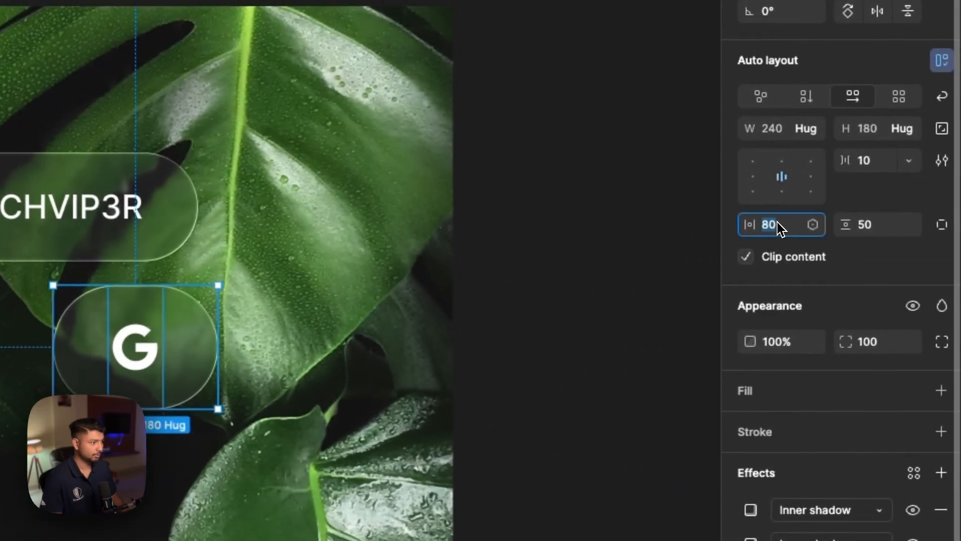
key("Return")
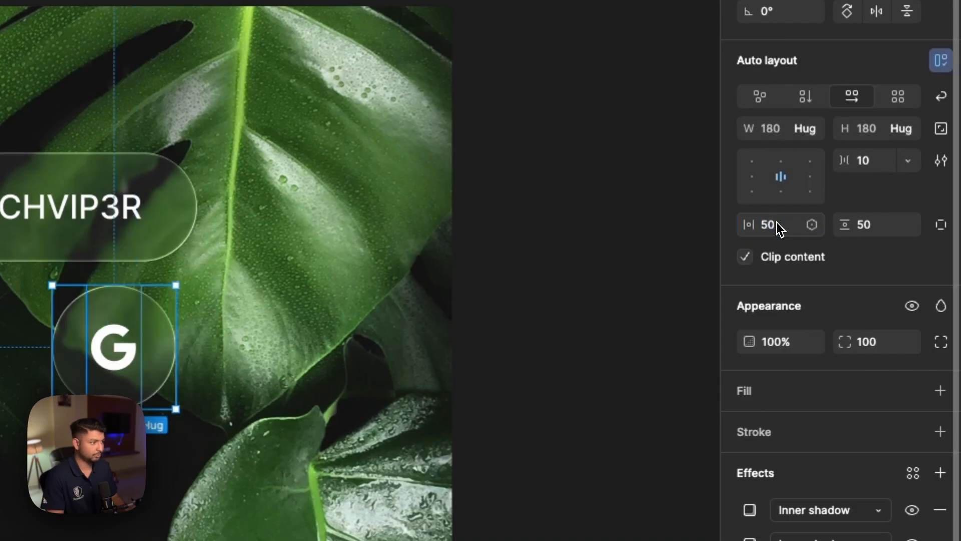
left_click(562, 300)
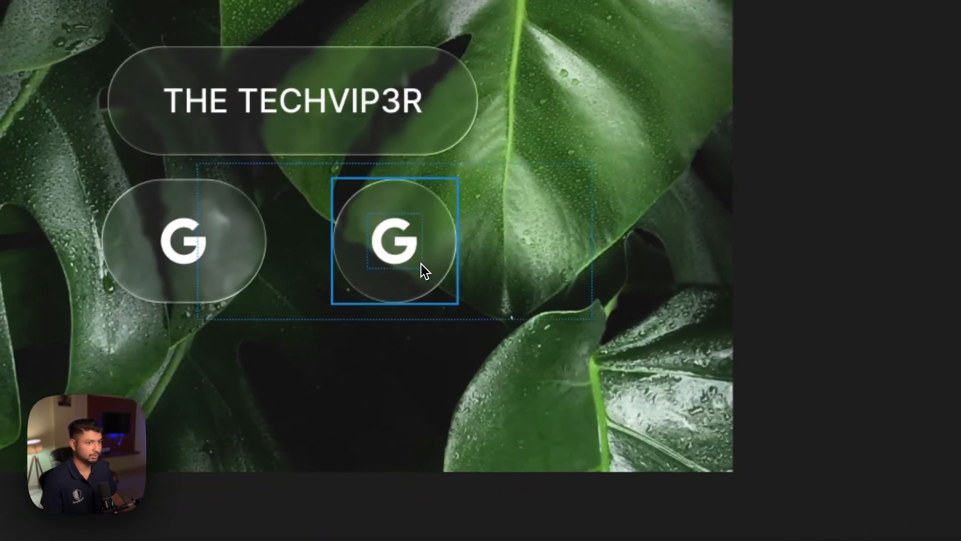
- Move the circular and oval Google icon buttons closer together beneath the text pill and clear the selection
left_click(422, 264)
mouse_move(422, 264)
left_mouse_down()
mouse_move(388, 263)
mouse_move(404, 264)
left_mouse_up()
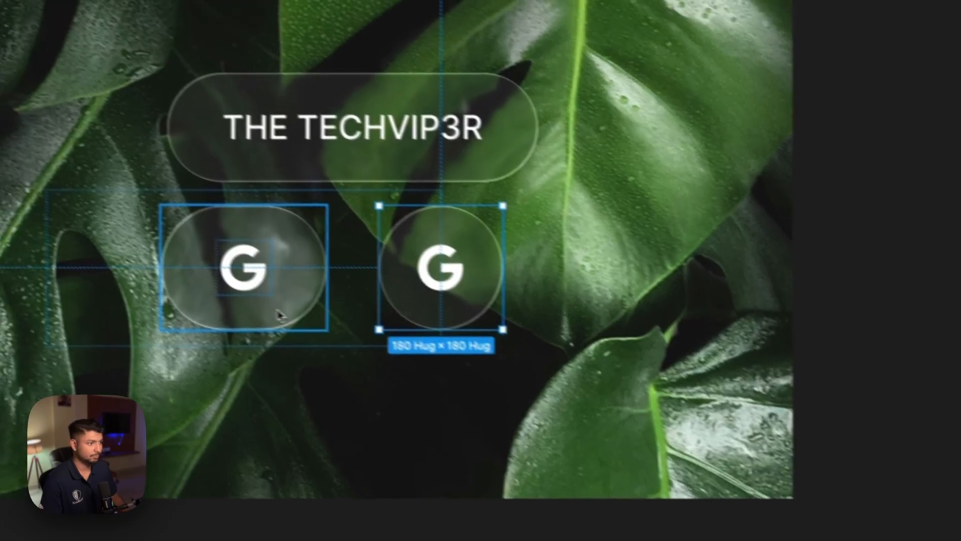
left_click_drag(263, 311, 284, 310)
left_click(578, 262)
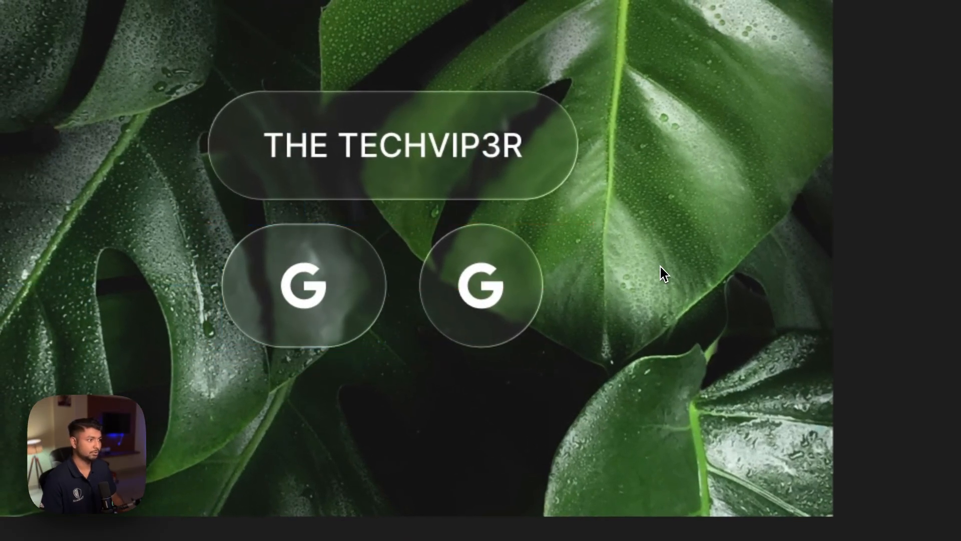